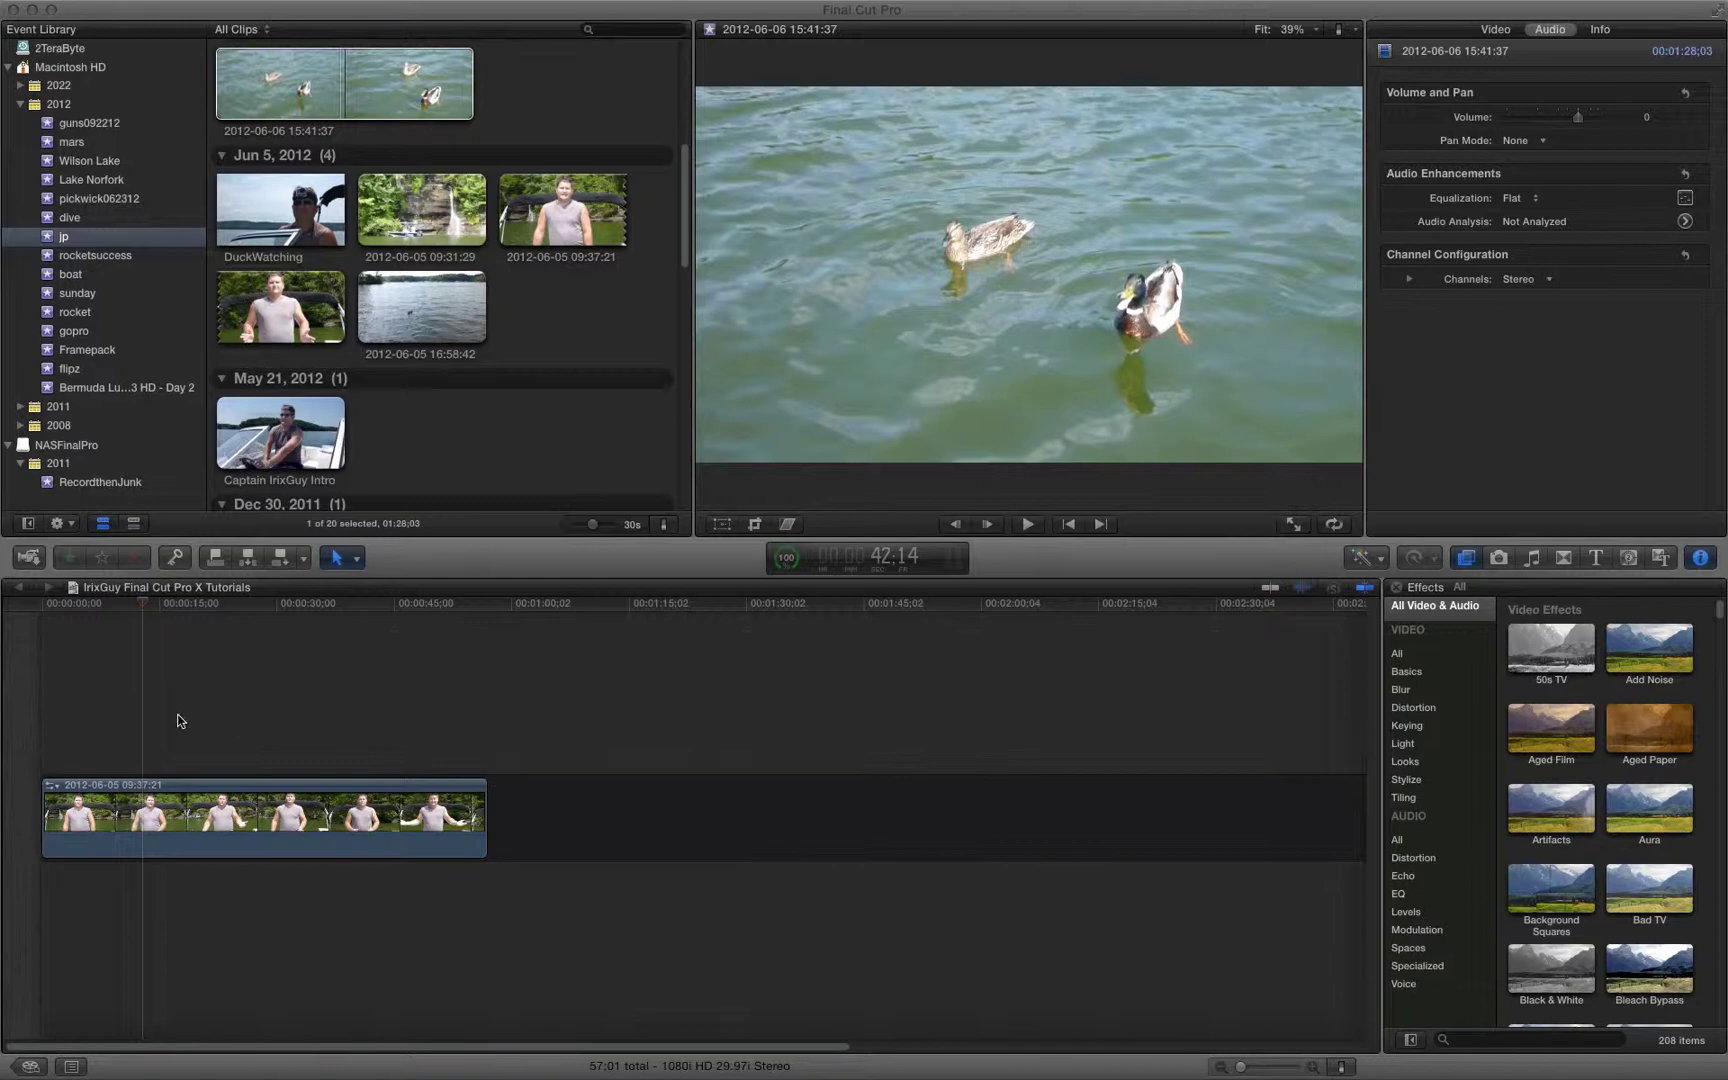
- Preview several points in the presenter clip, ending near its start
left_click(214, 731)
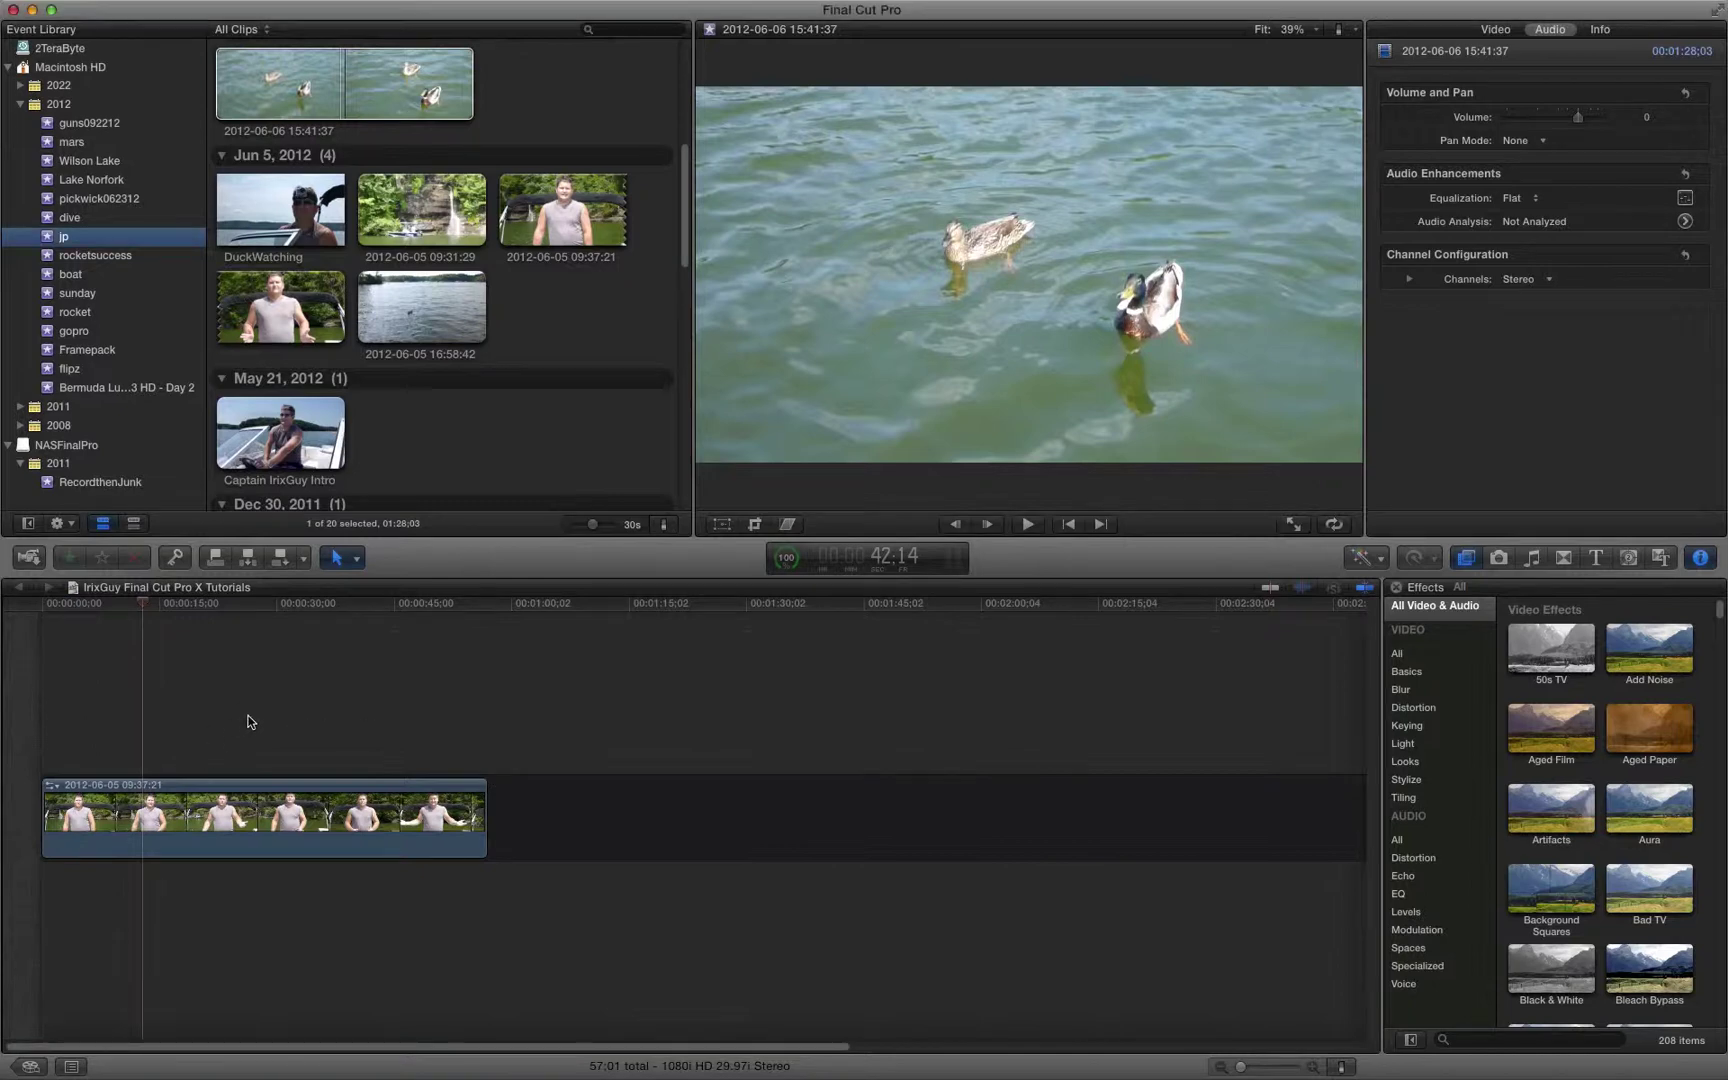
left_click(294, 690)
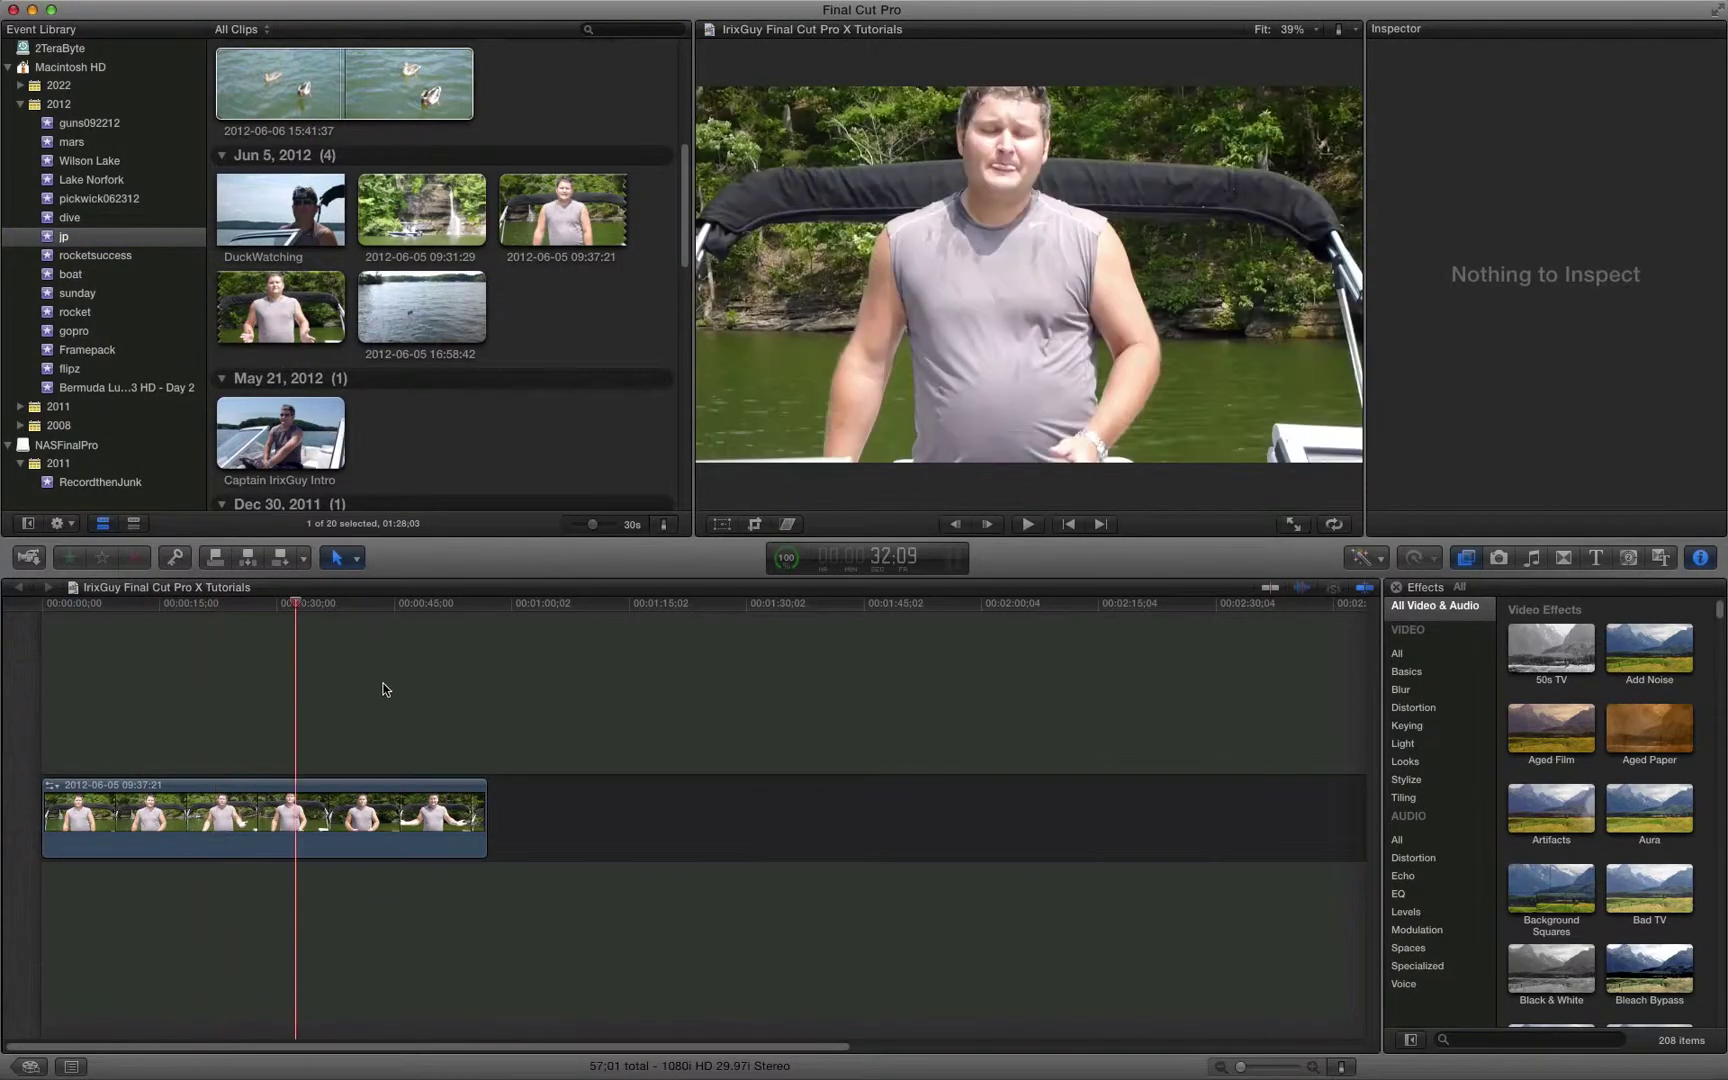
left_click(411, 687)
left_click(207, 682)
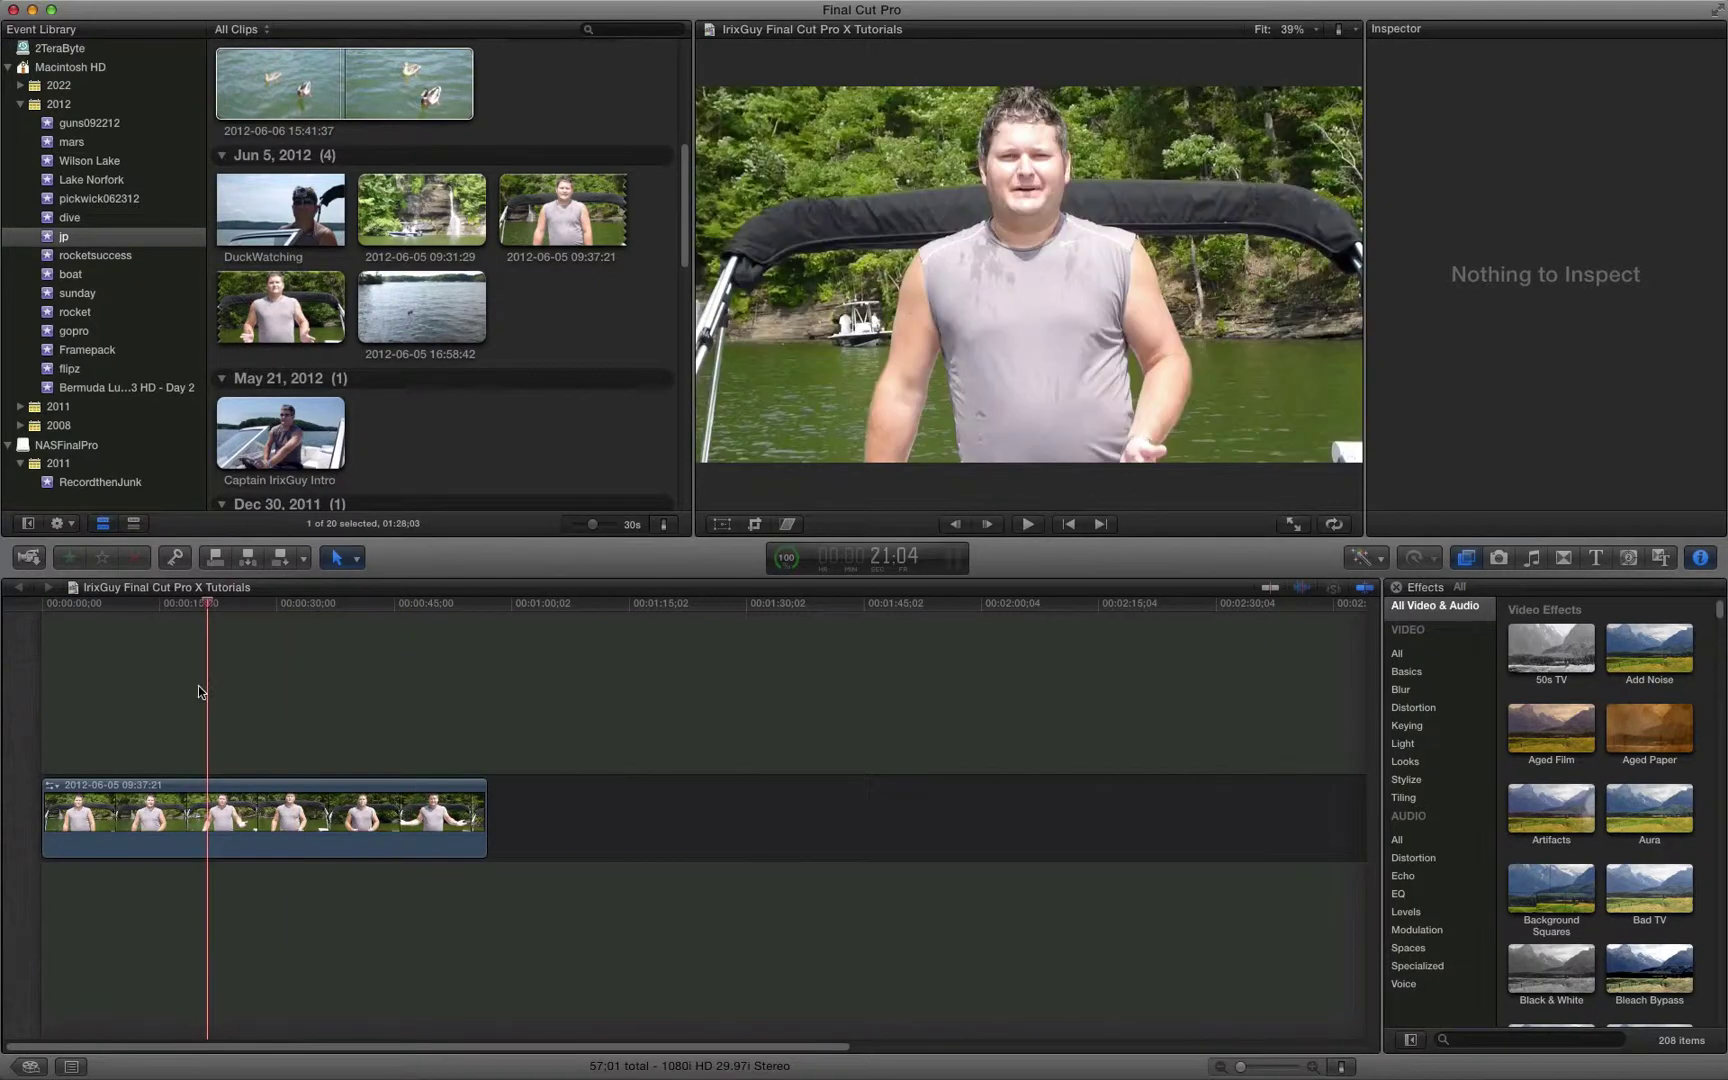
left_click(143, 701)
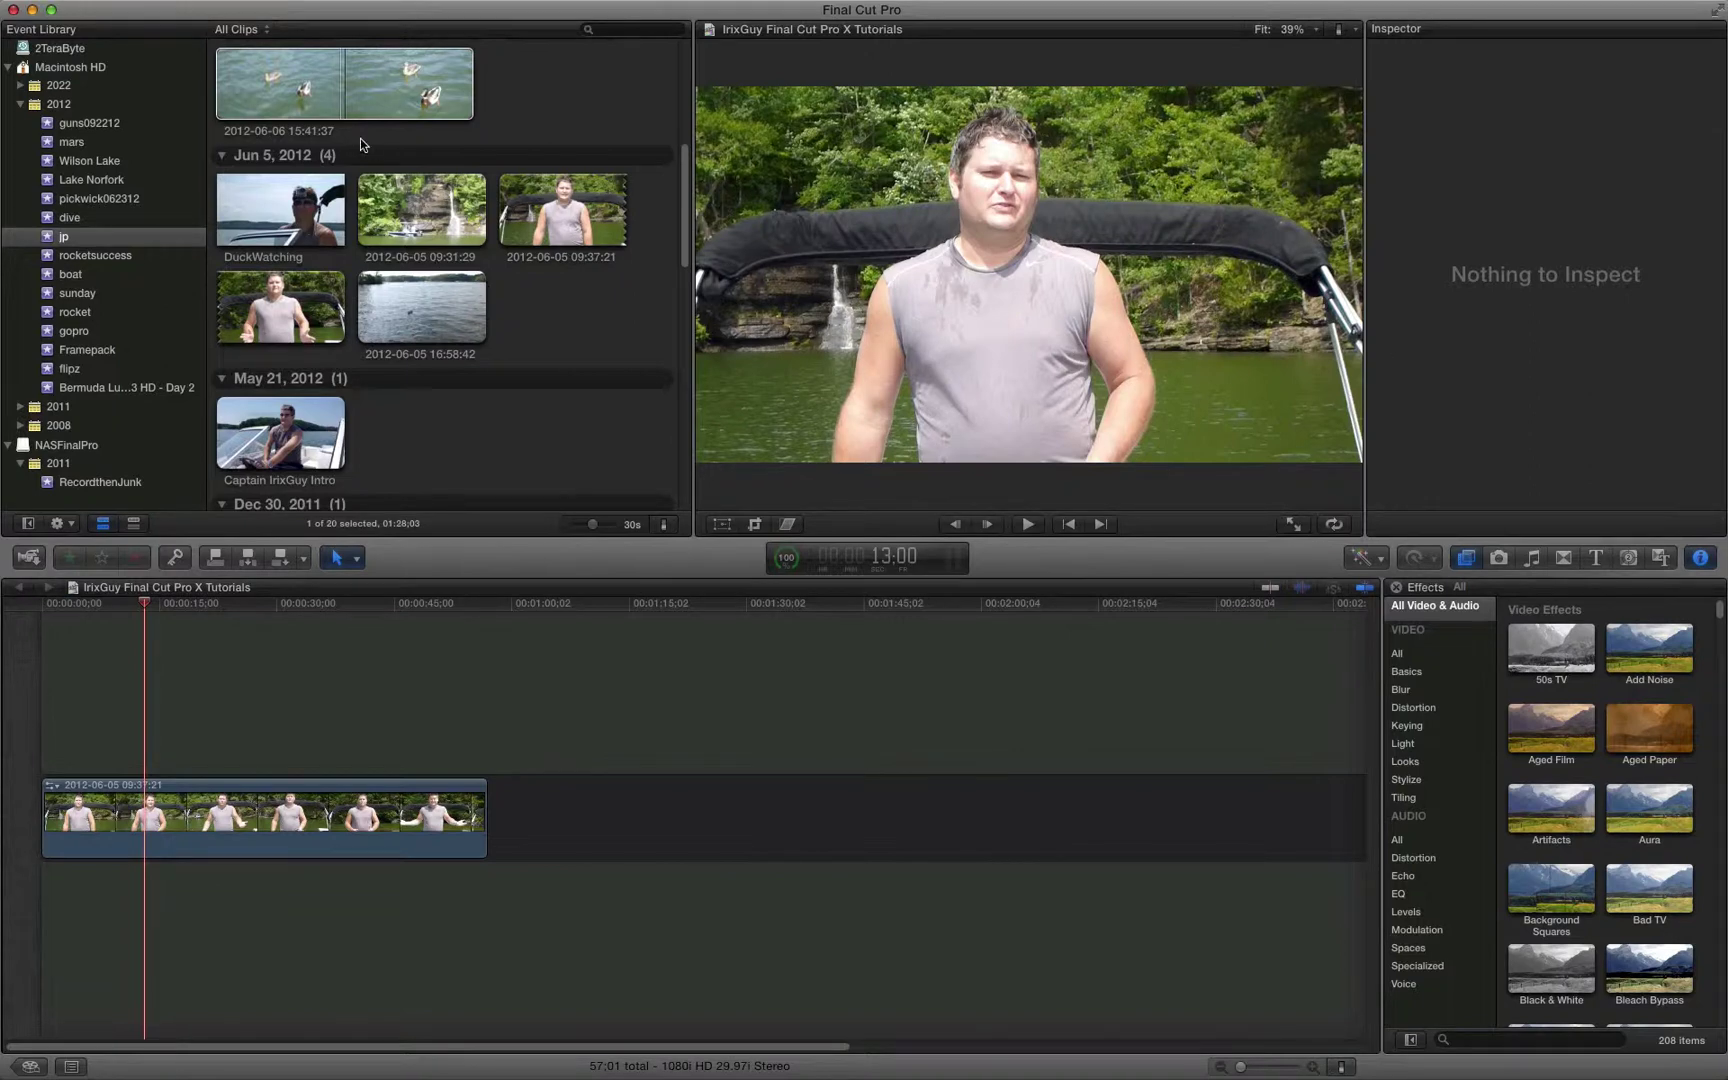
- Connect the duck clip above the presenter clip and play the combined edit
left_click(327, 103)
left_click_drag(327, 103, 146, 697)
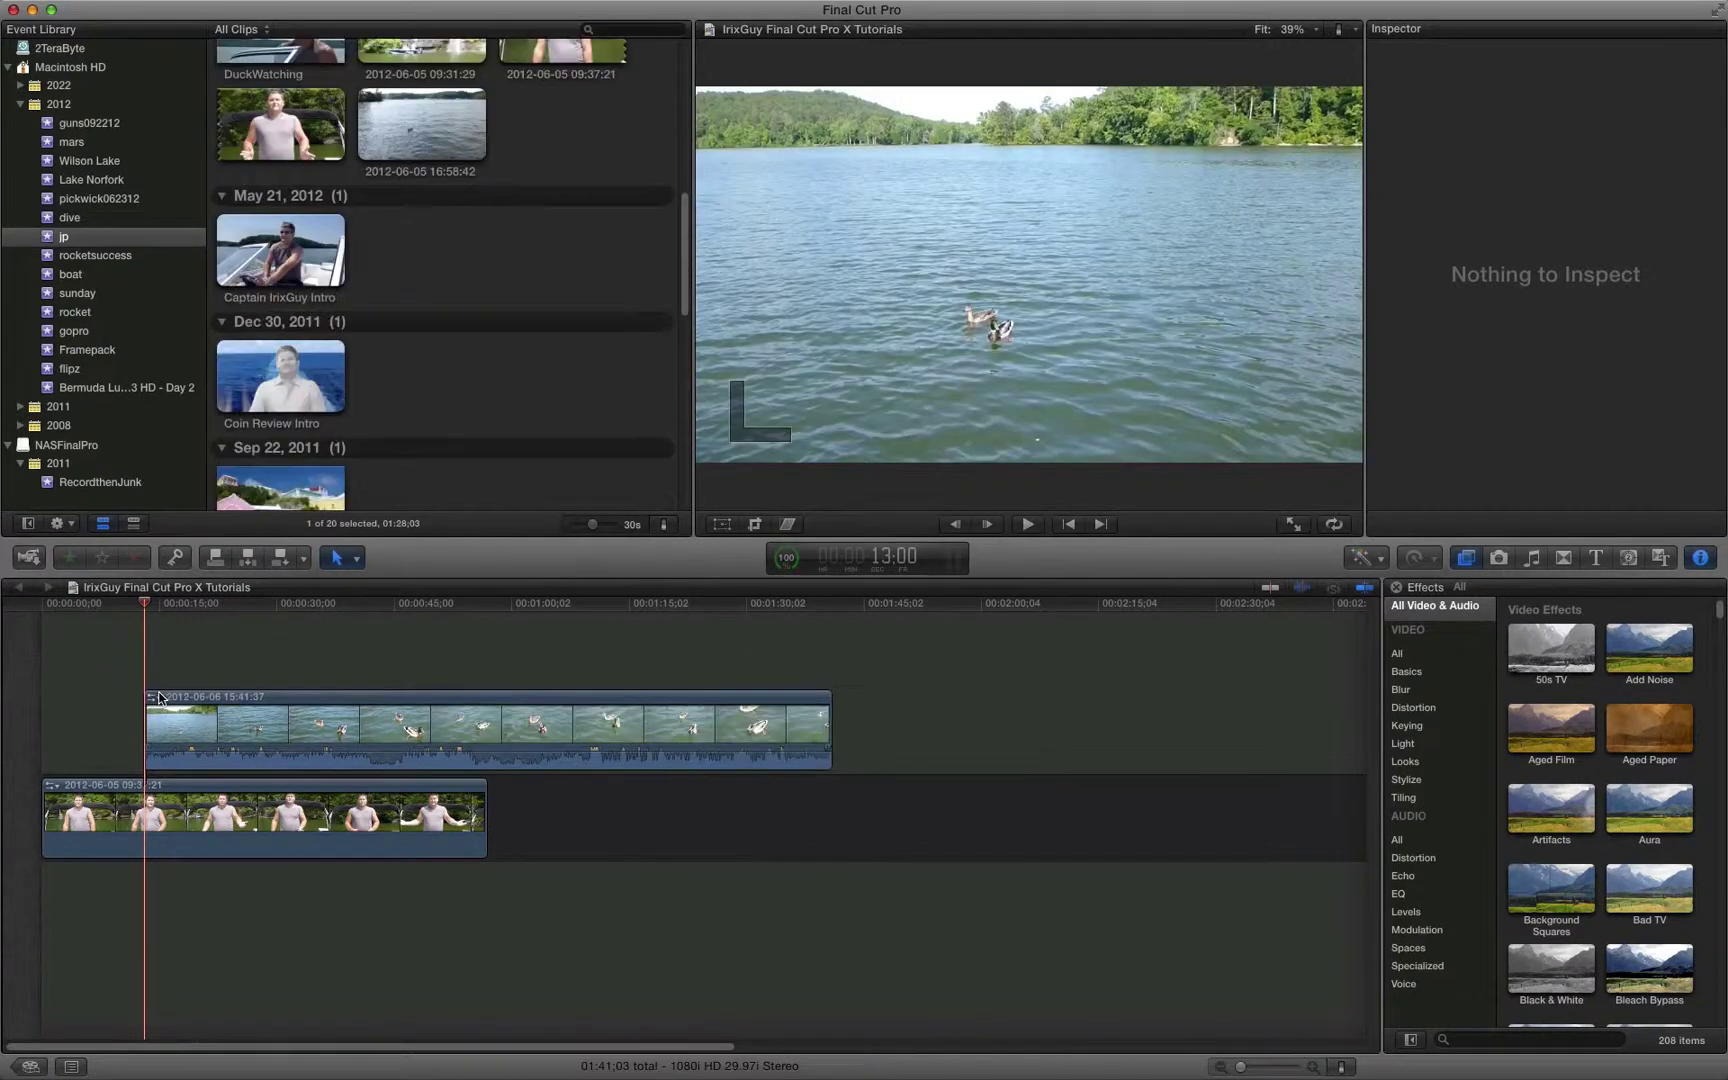
left_click(218, 635)
left_click(85, 648)
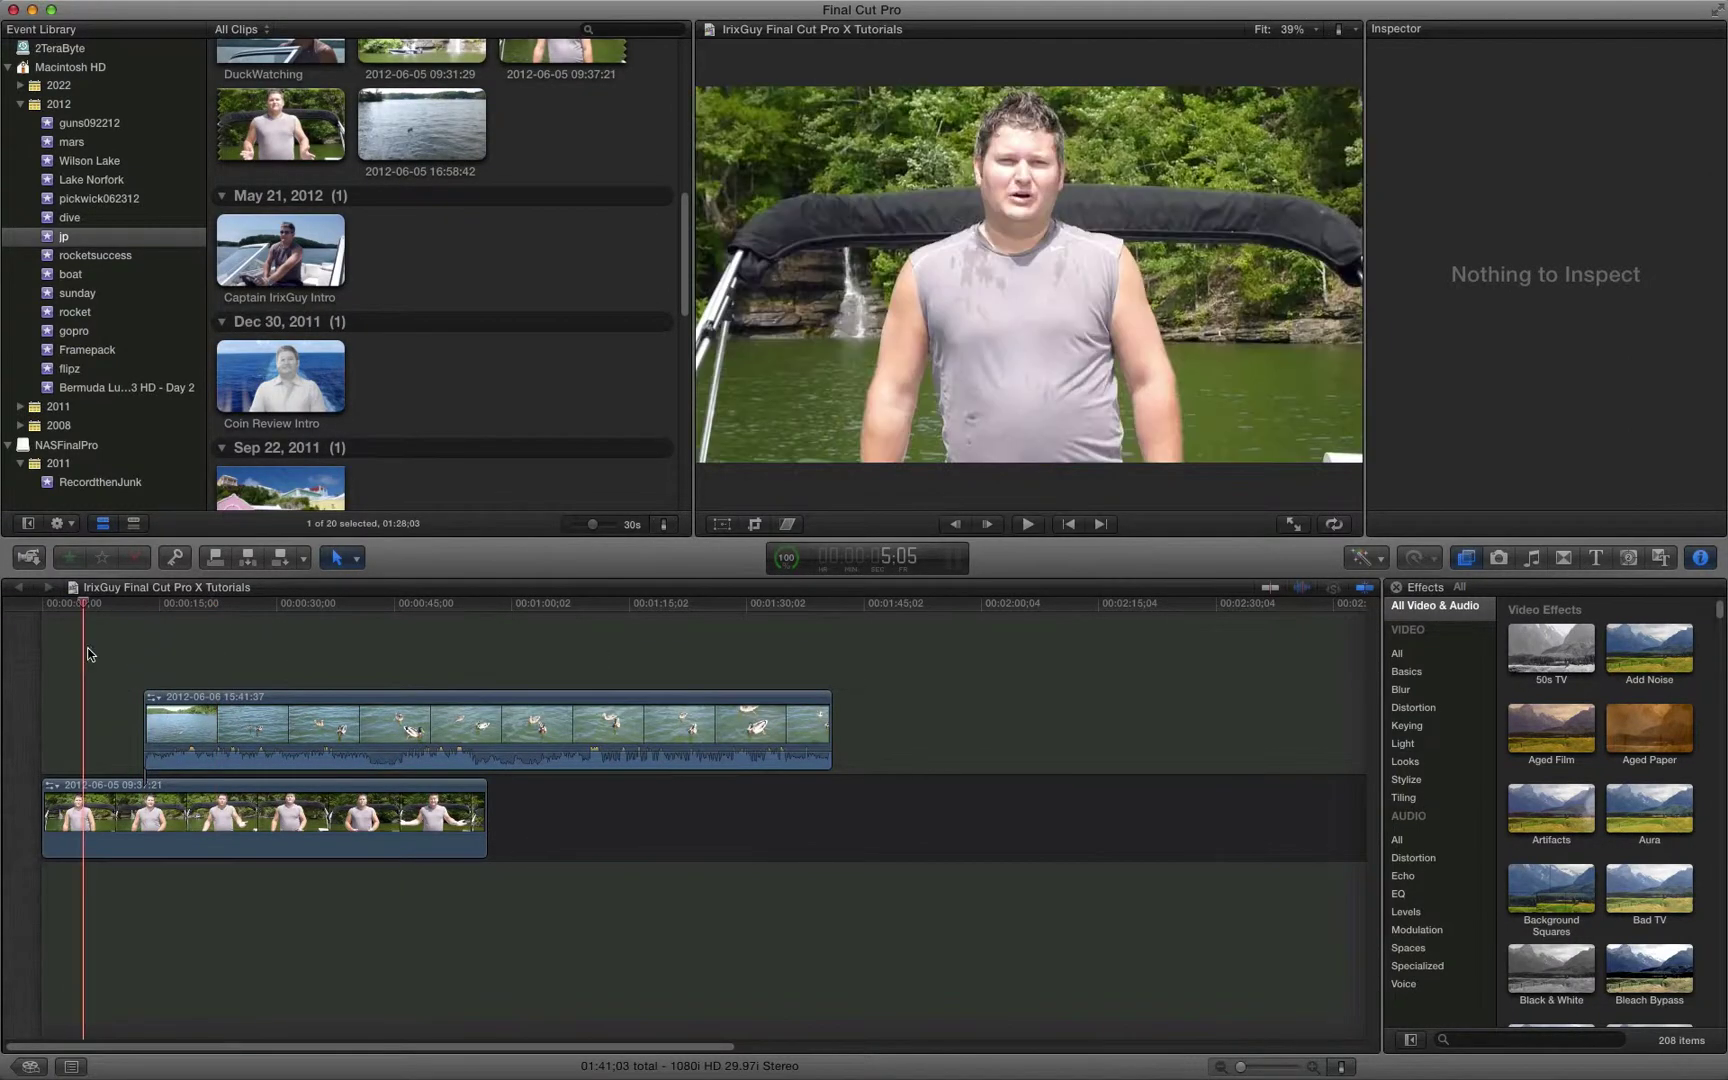
left_click(306, 653)
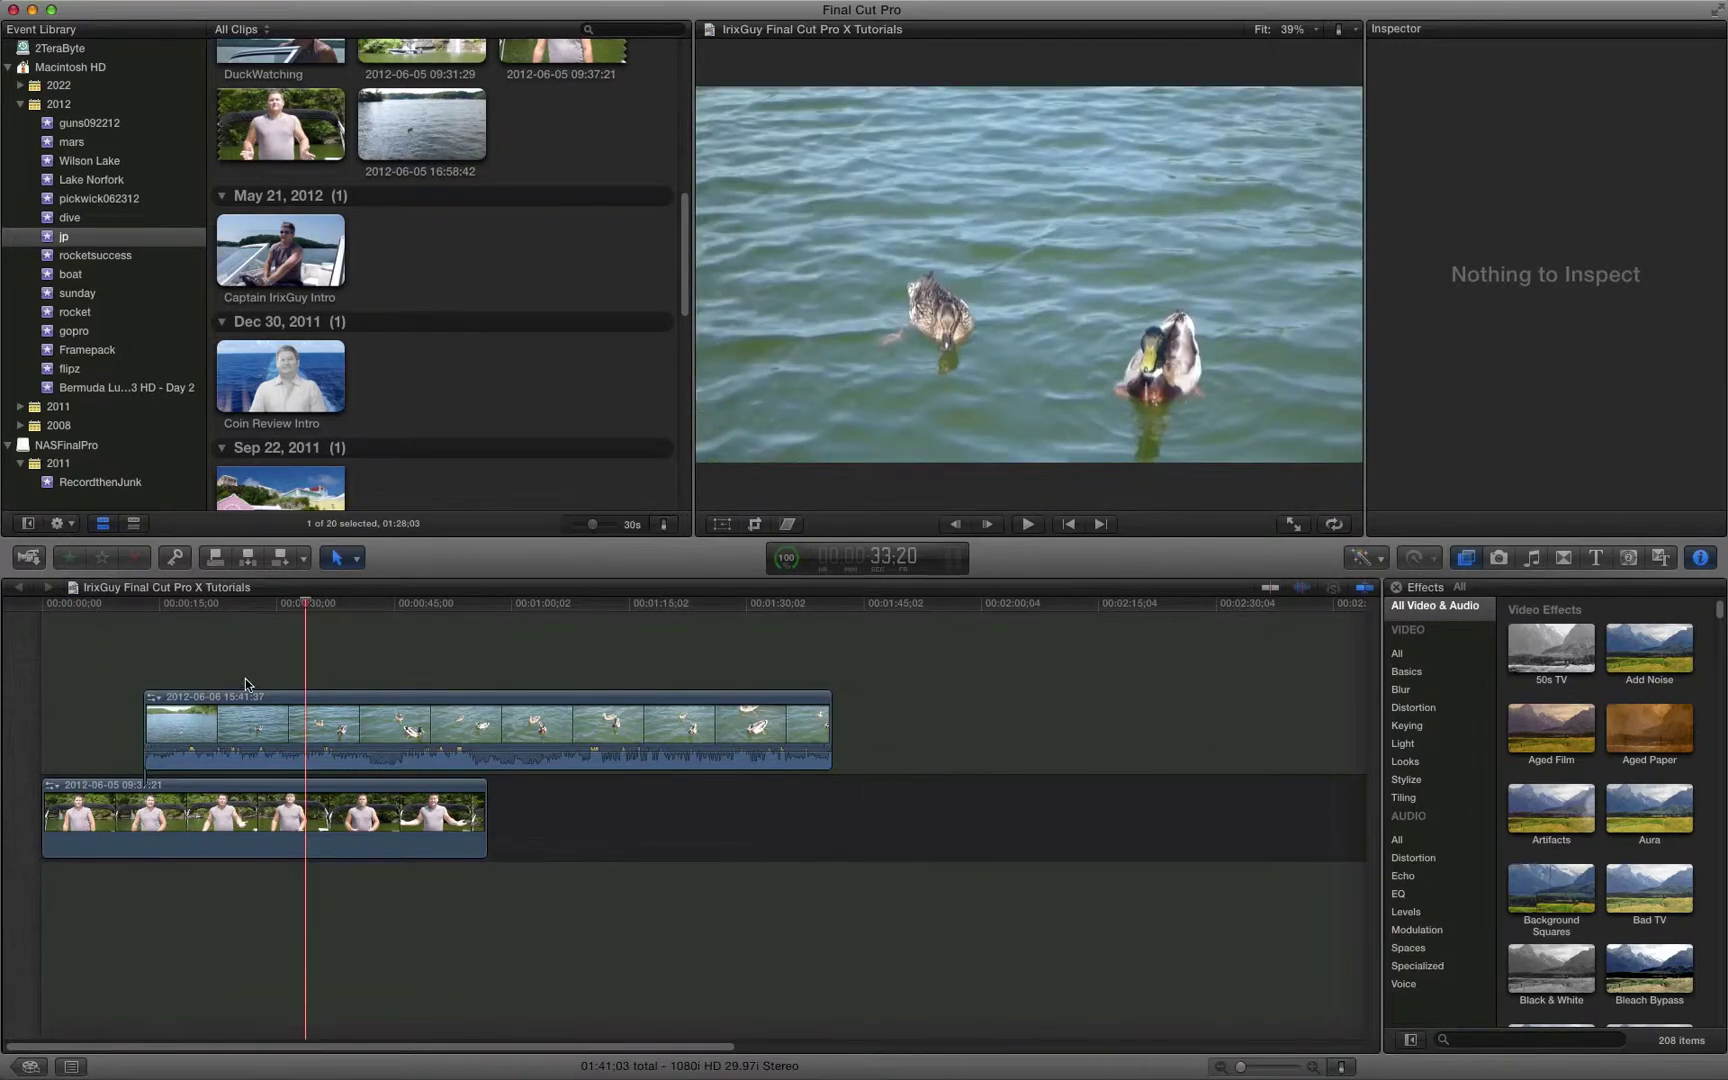
left_click(327, 730)
key("space")
- Detach the duck clip's audio and delete the separate audio clip
right_click(322, 734)
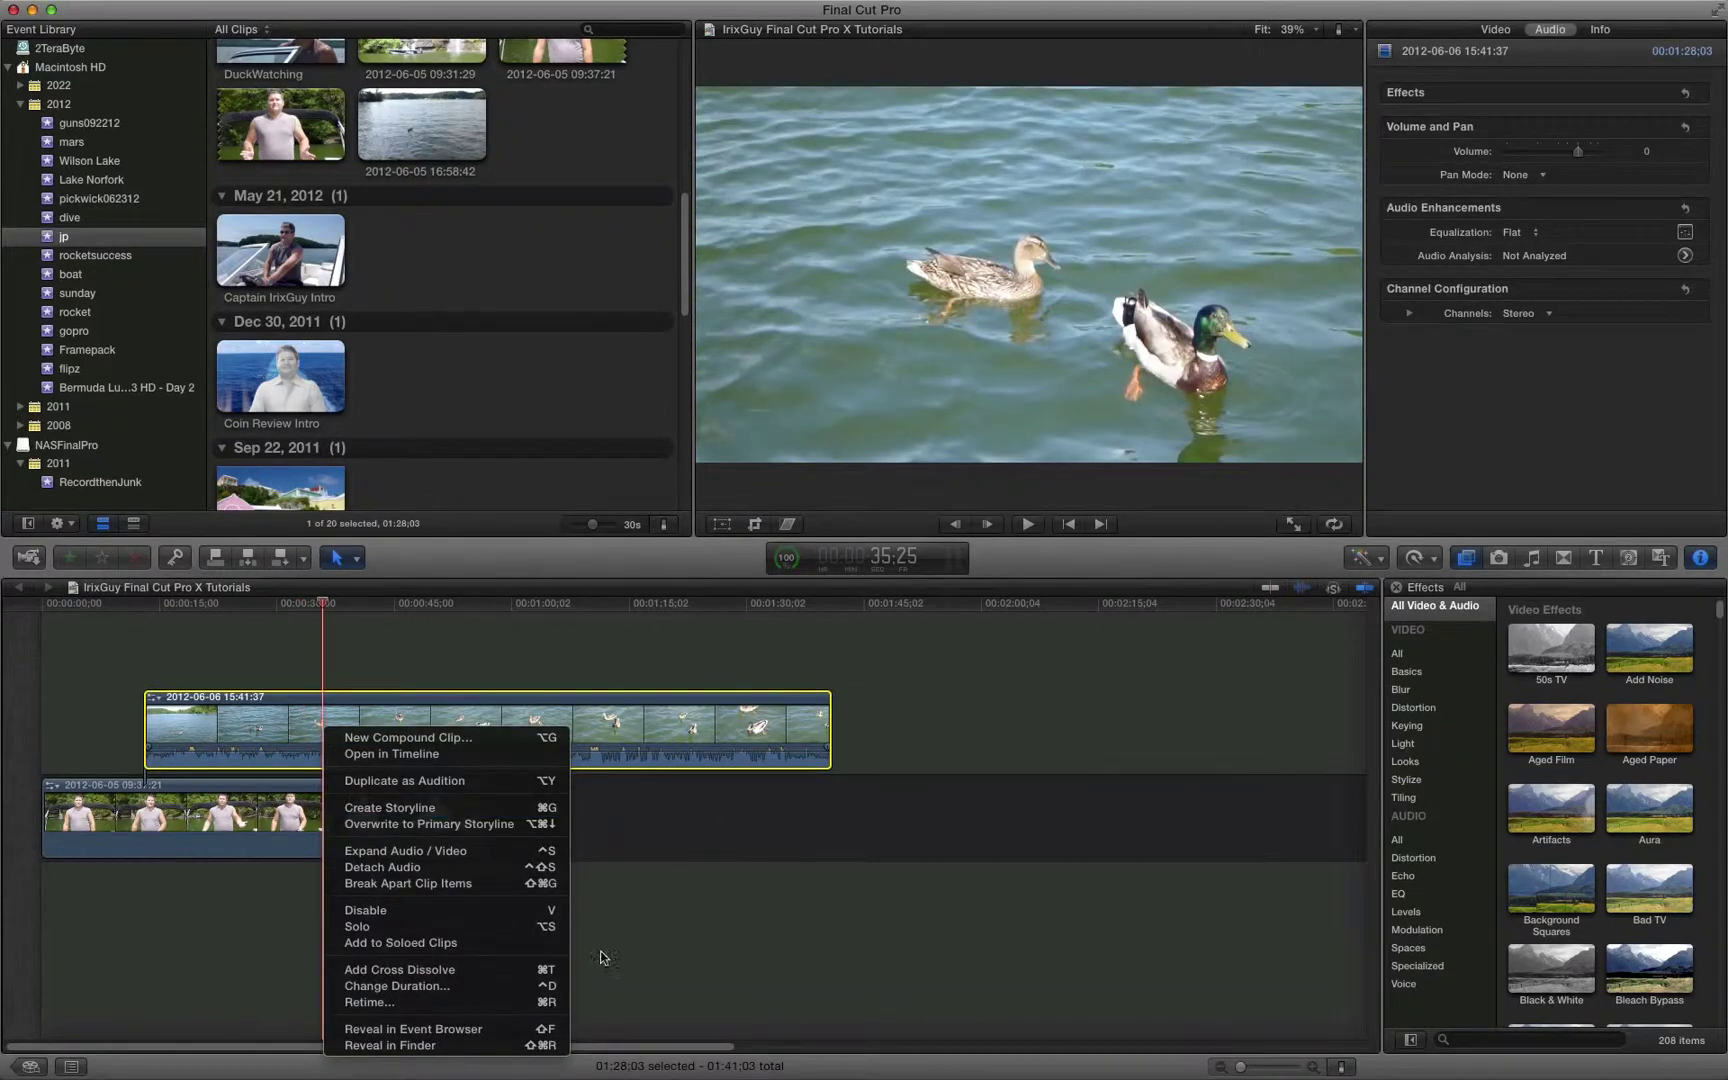
left_click(421, 876)
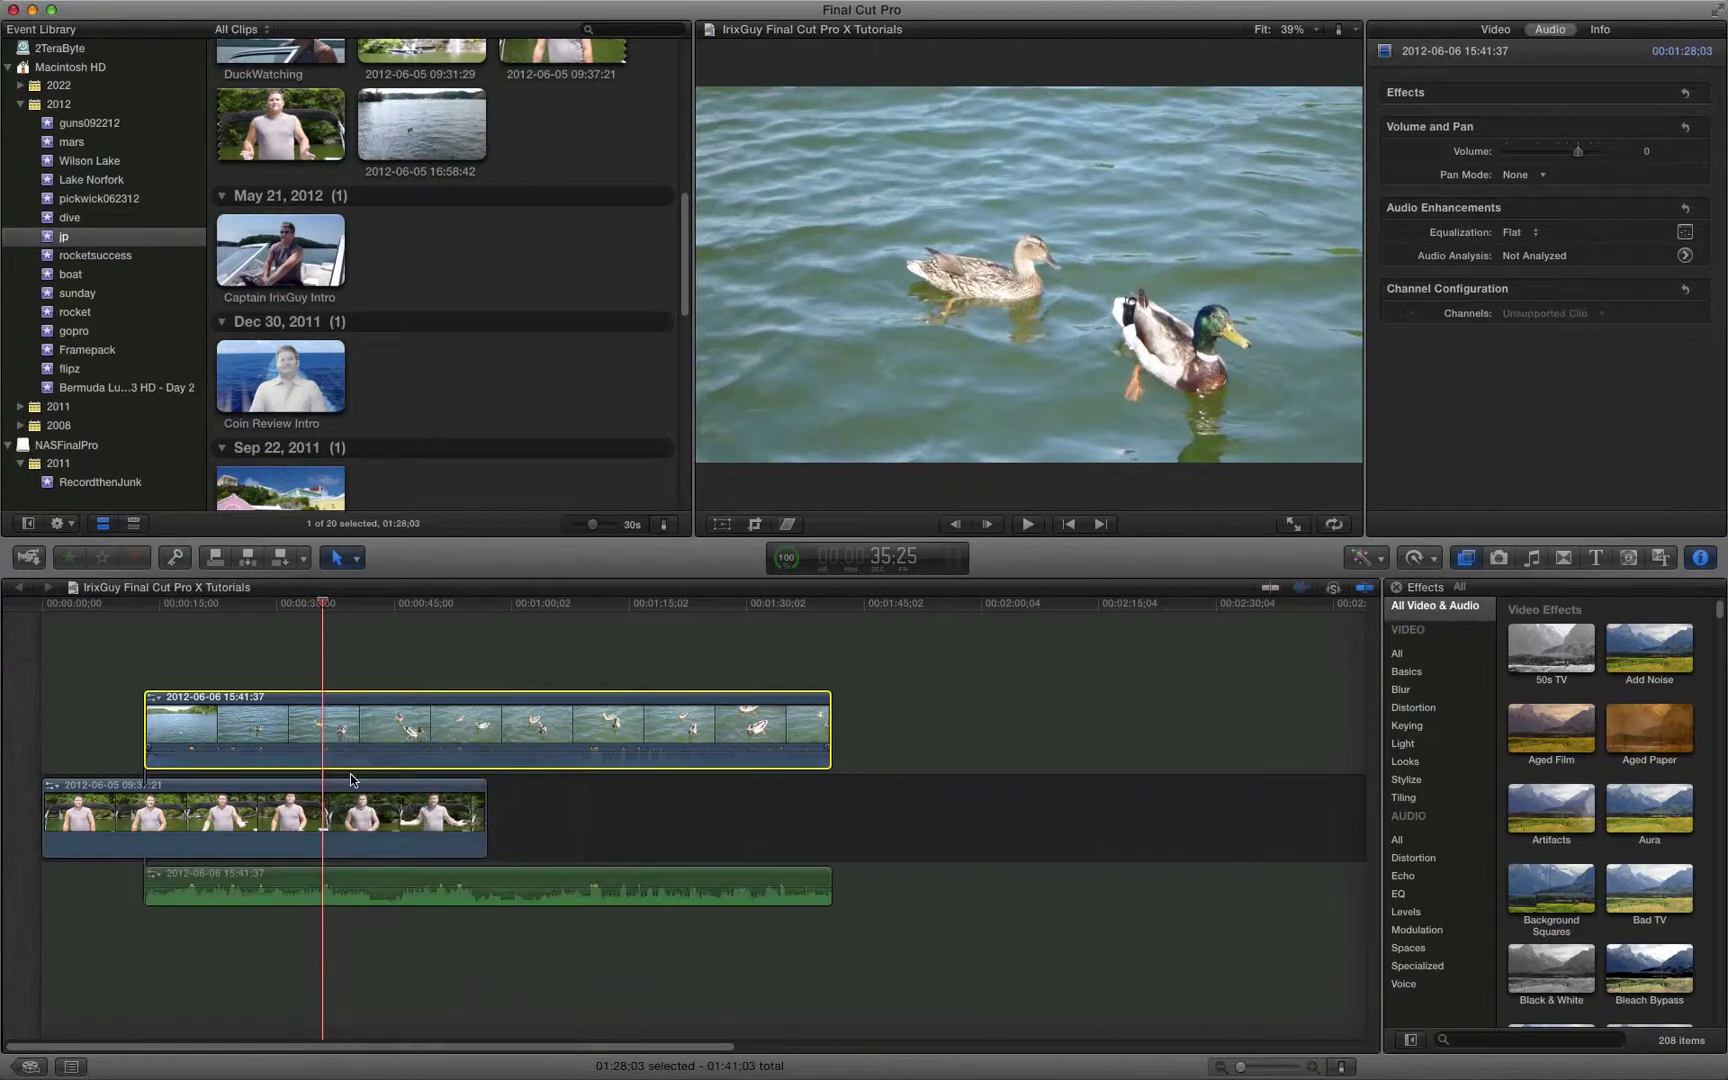
left_click(373, 878)
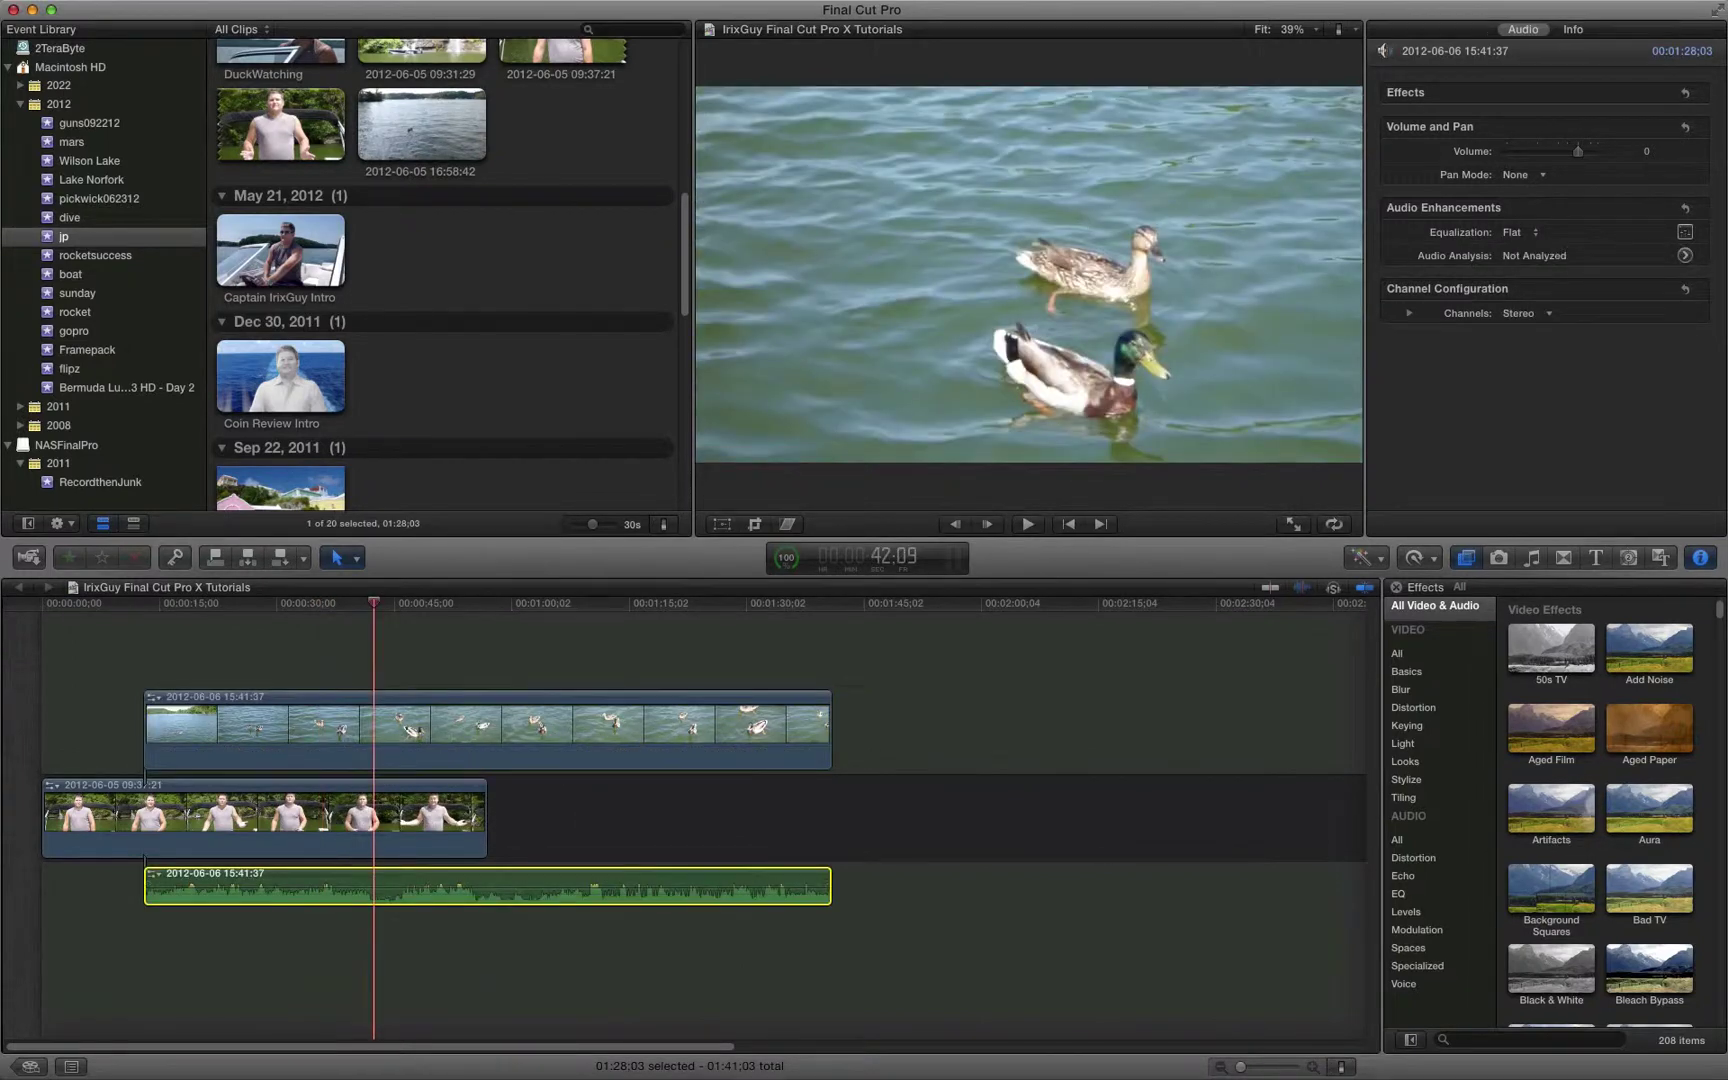
key("Delete")
left_click(261, 641)
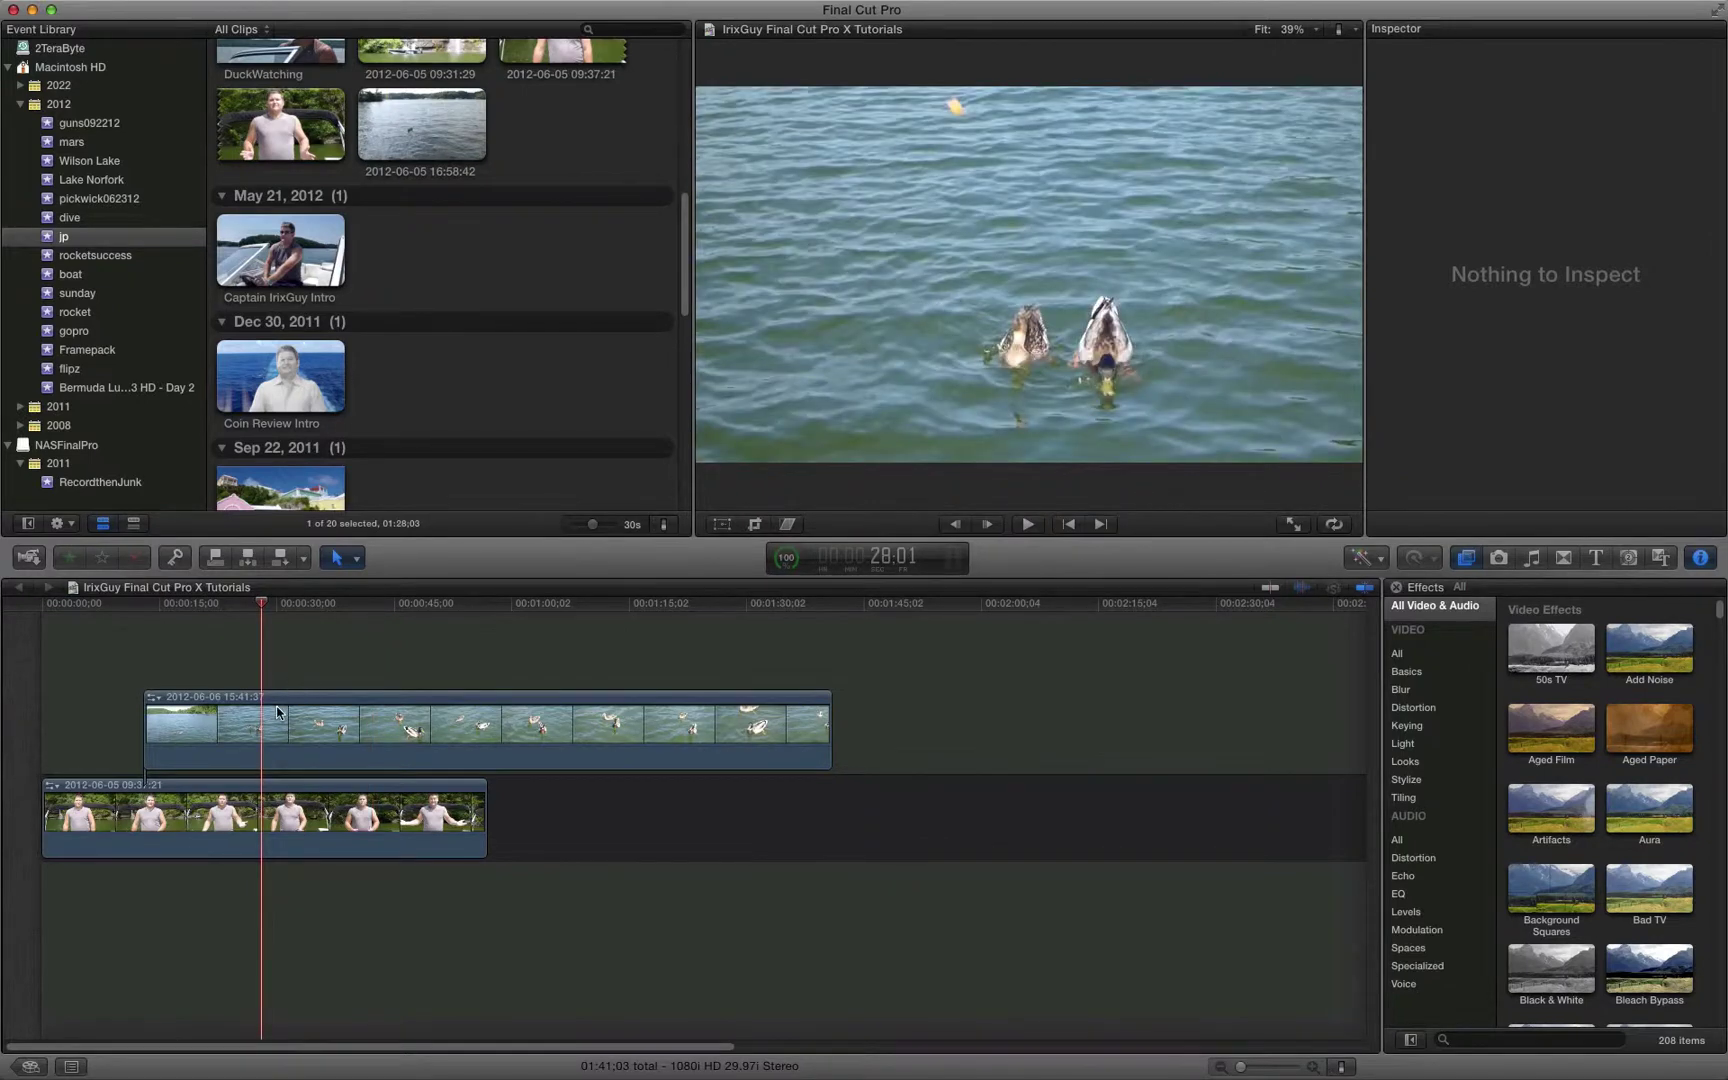
- Scale the duck clip to 47% and position it in the frame's top-right corner
left_click(270, 720)
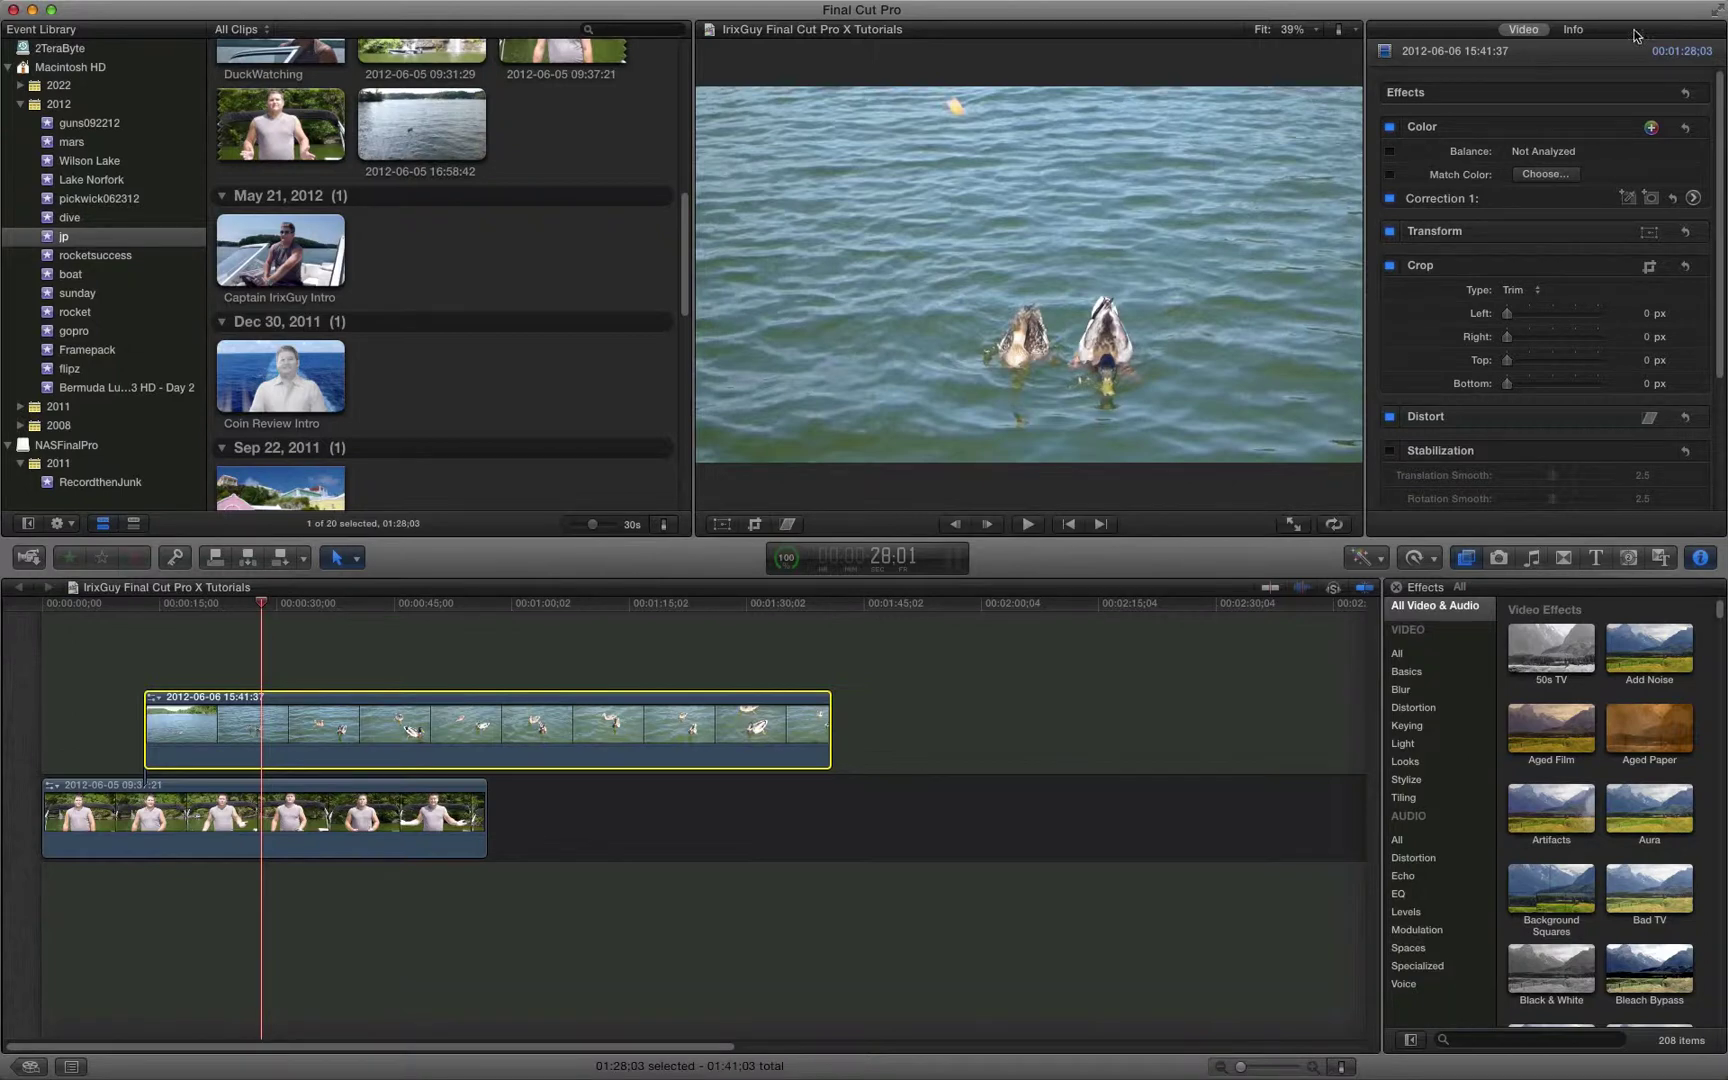
left_click(1649, 235)
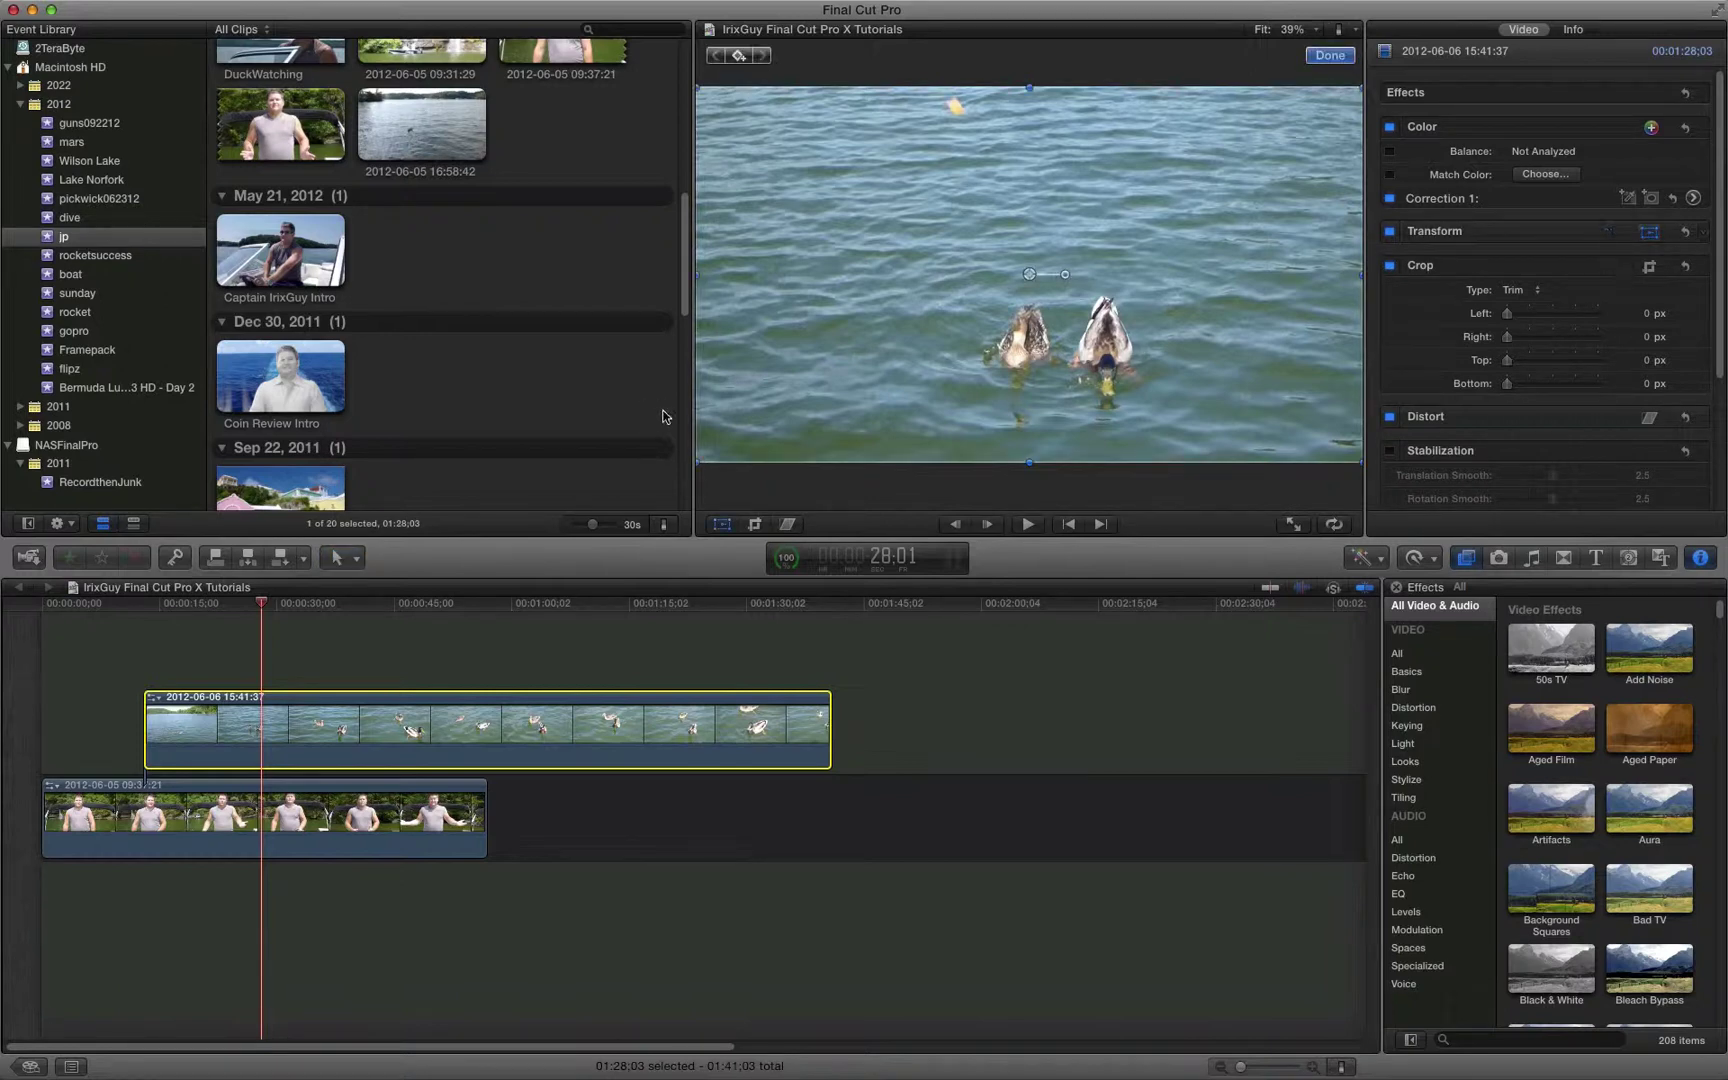
left_click_drag(700, 466, 1049, 237)
left_click_drag(1175, 188, 1130, 222)
left_click_drag(1180, 142, 1177, 161)
left_click(1330, 56)
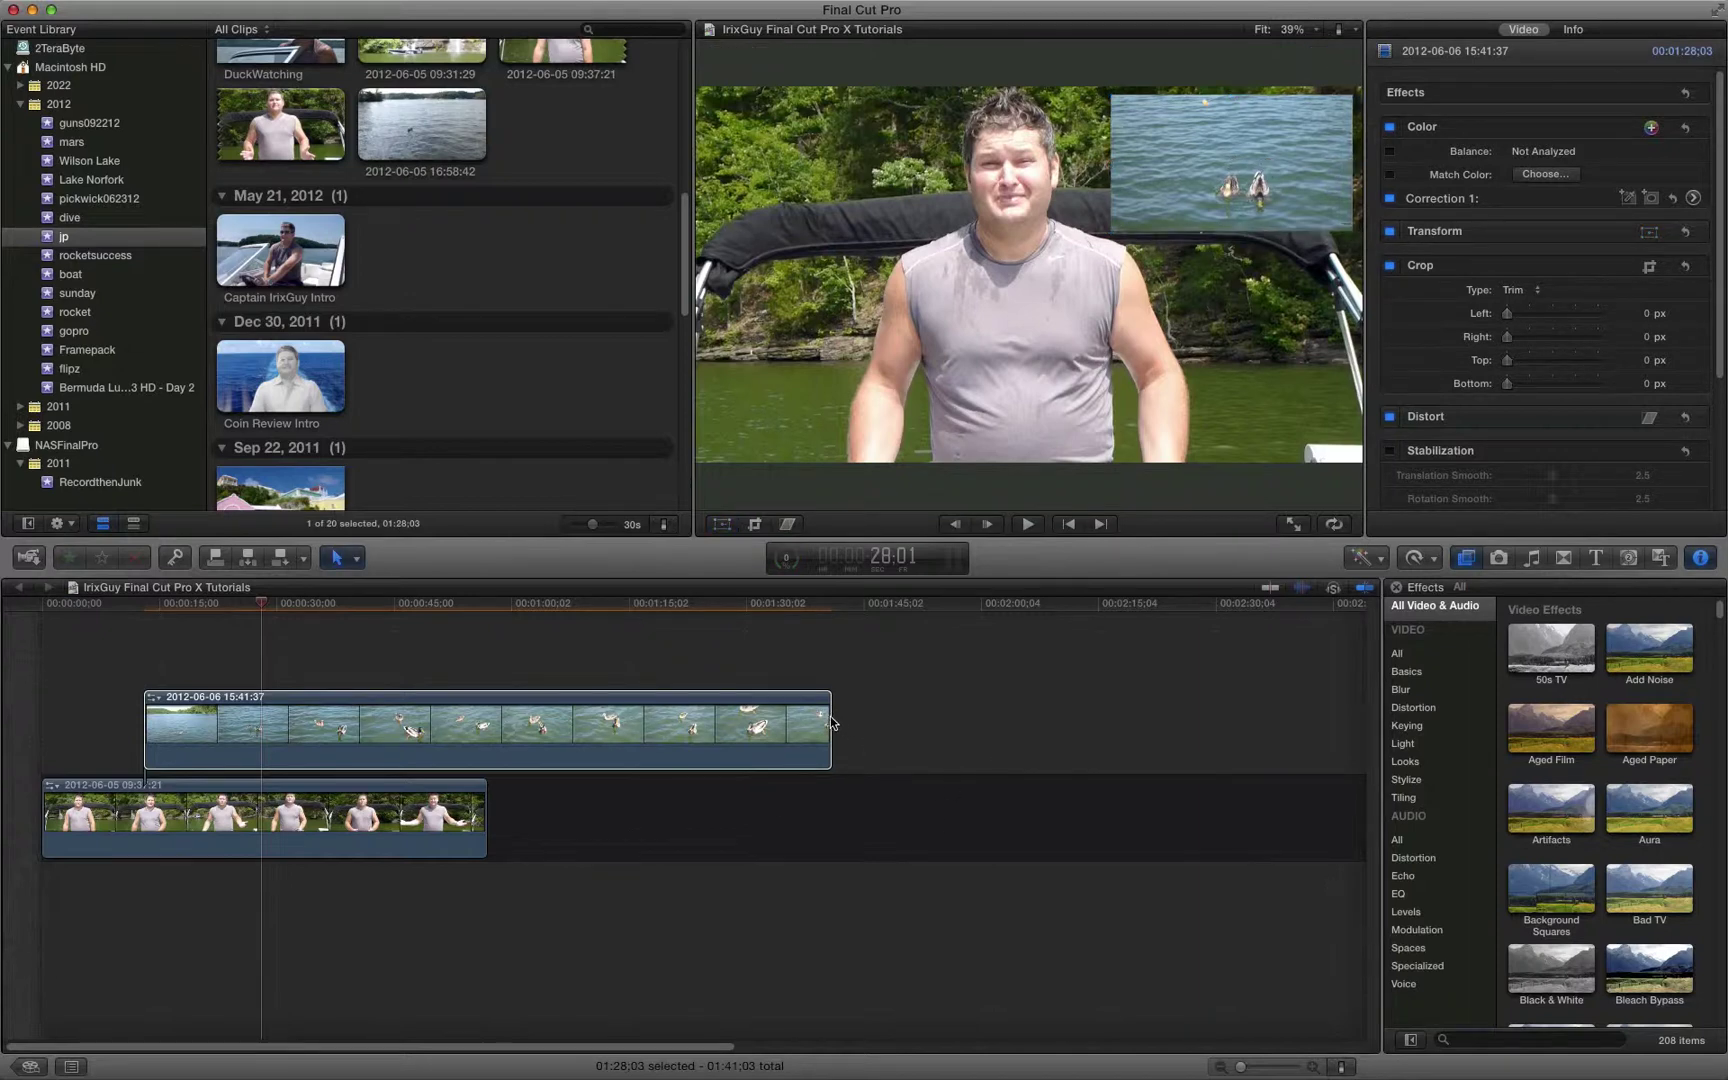
left_click(314, 736)
left_click(314, 736)
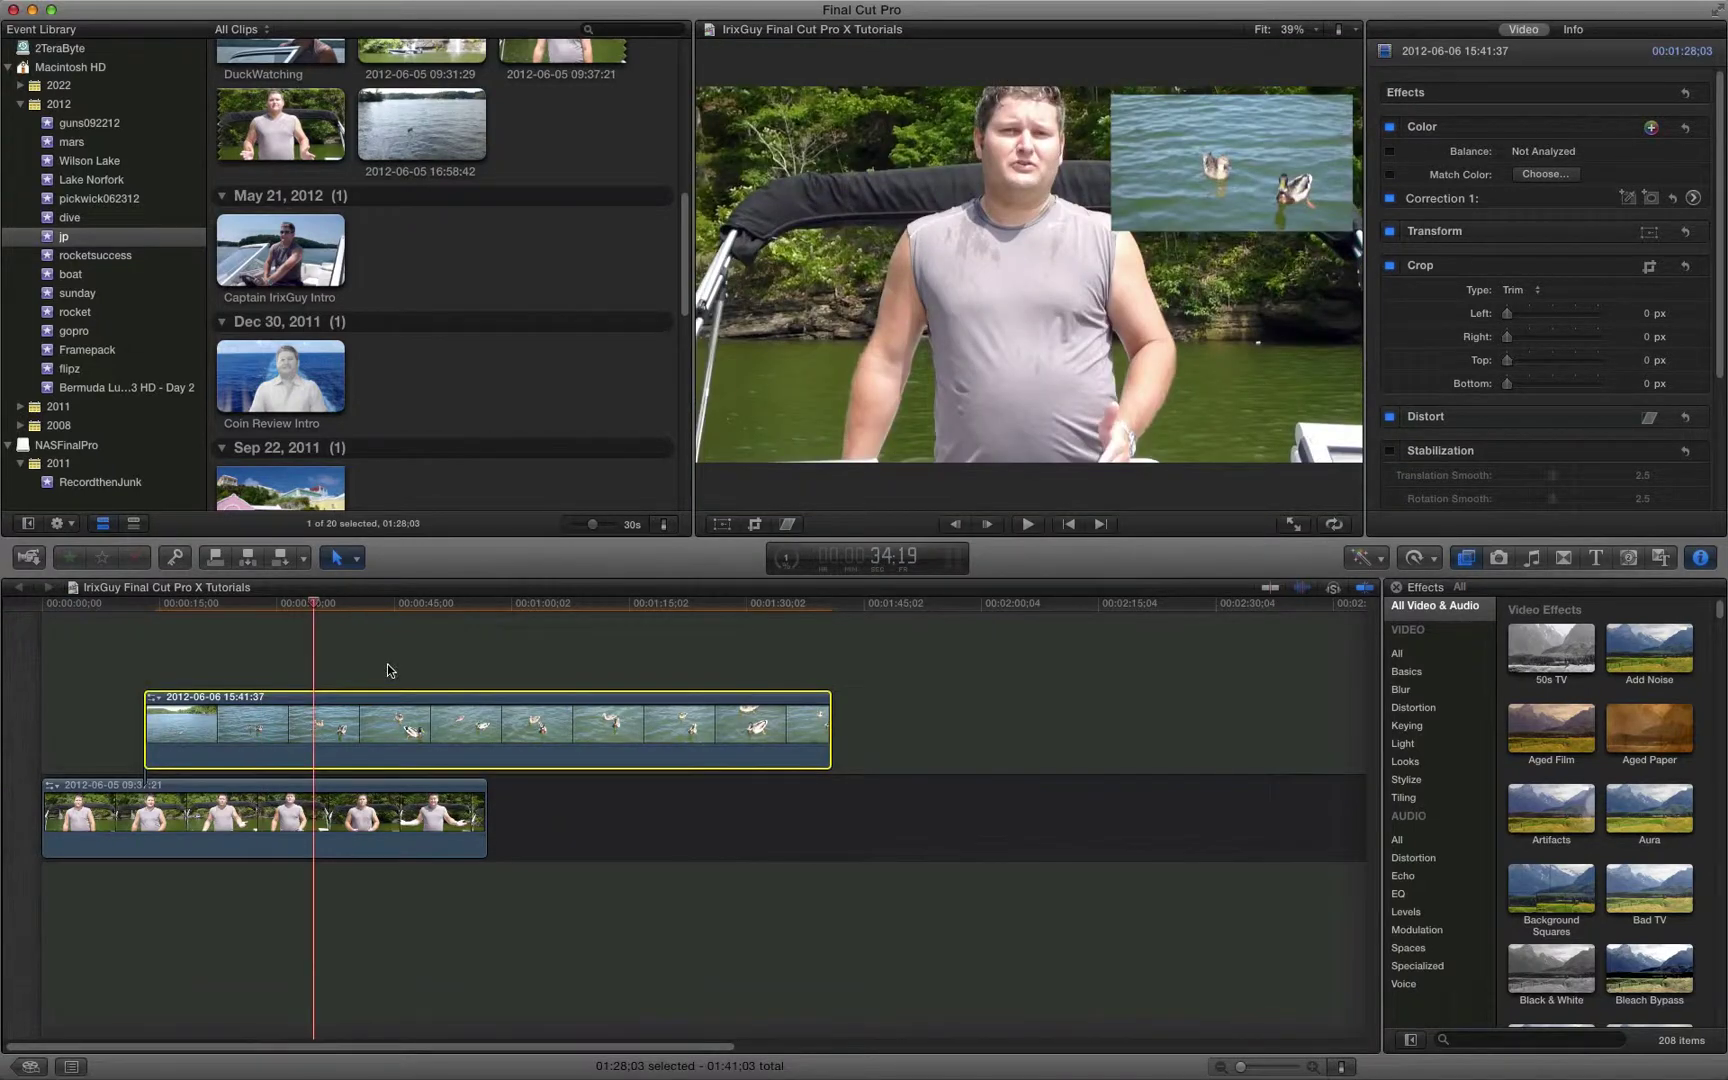
- Apply the Camcorder video effect to the duck clip in the timeline
left_click(1540, 539)
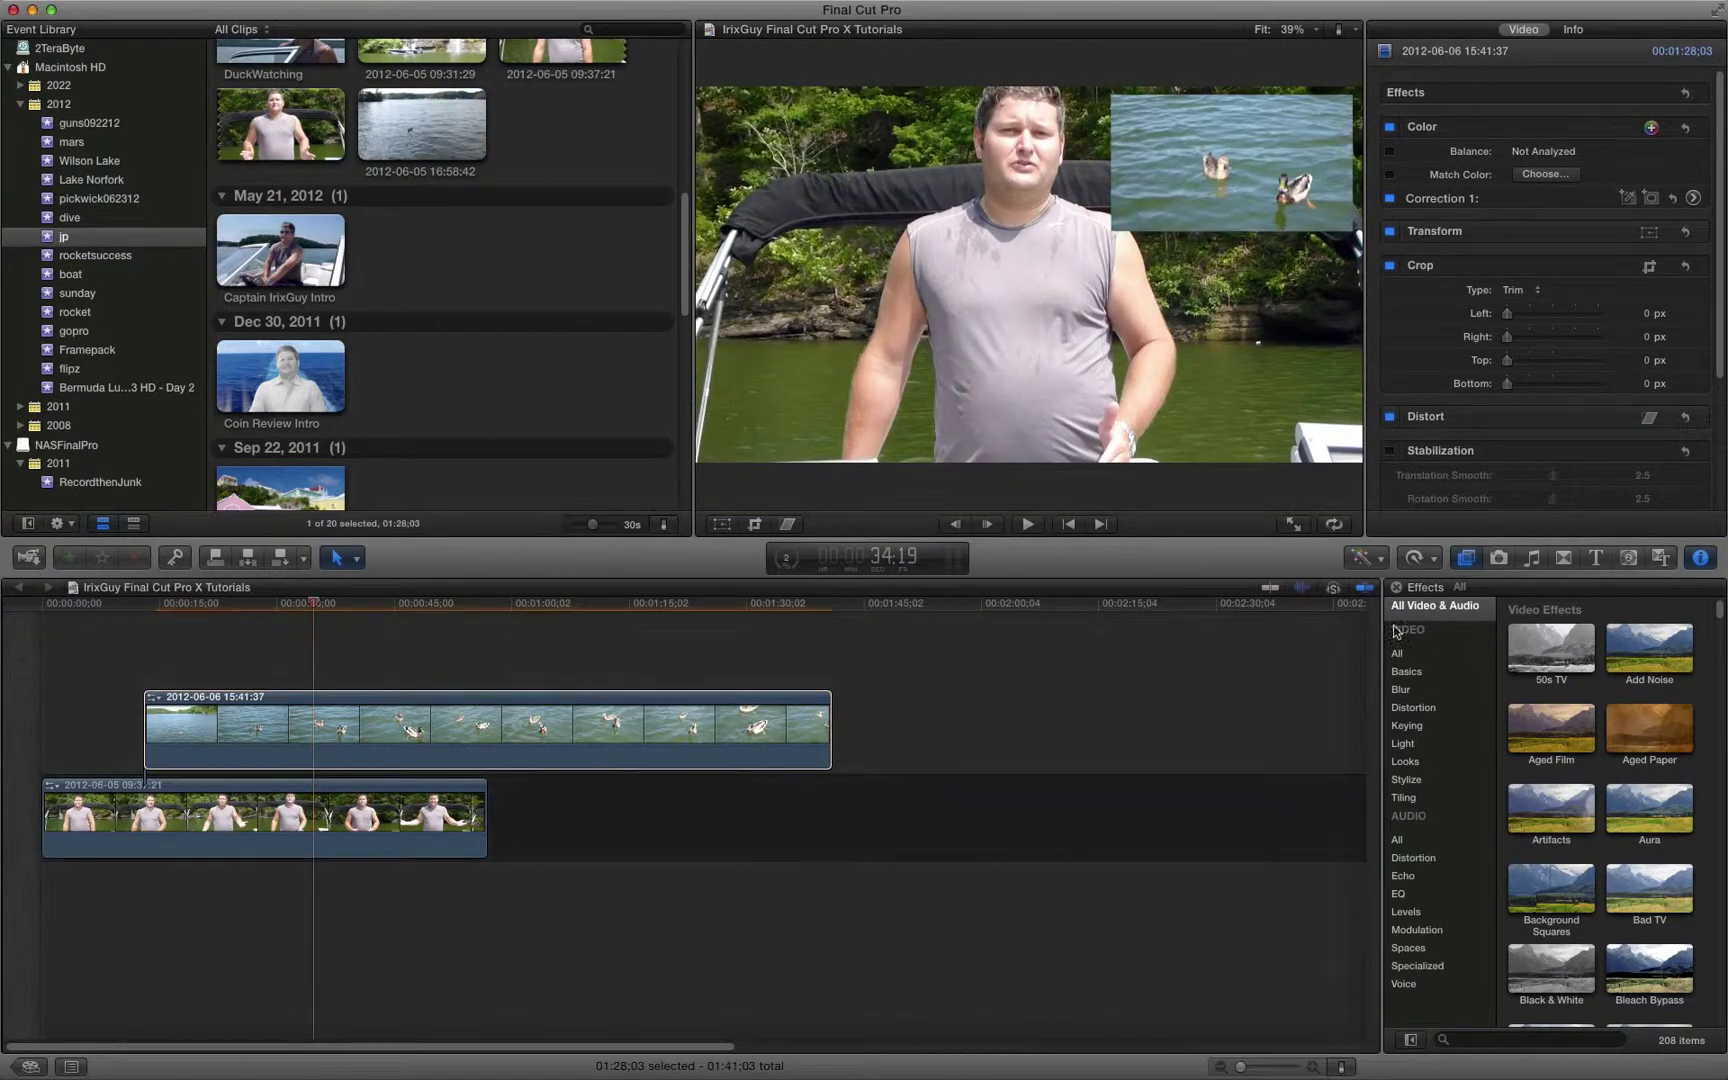
left_click(1477, 566)
left_click(1477, 566)
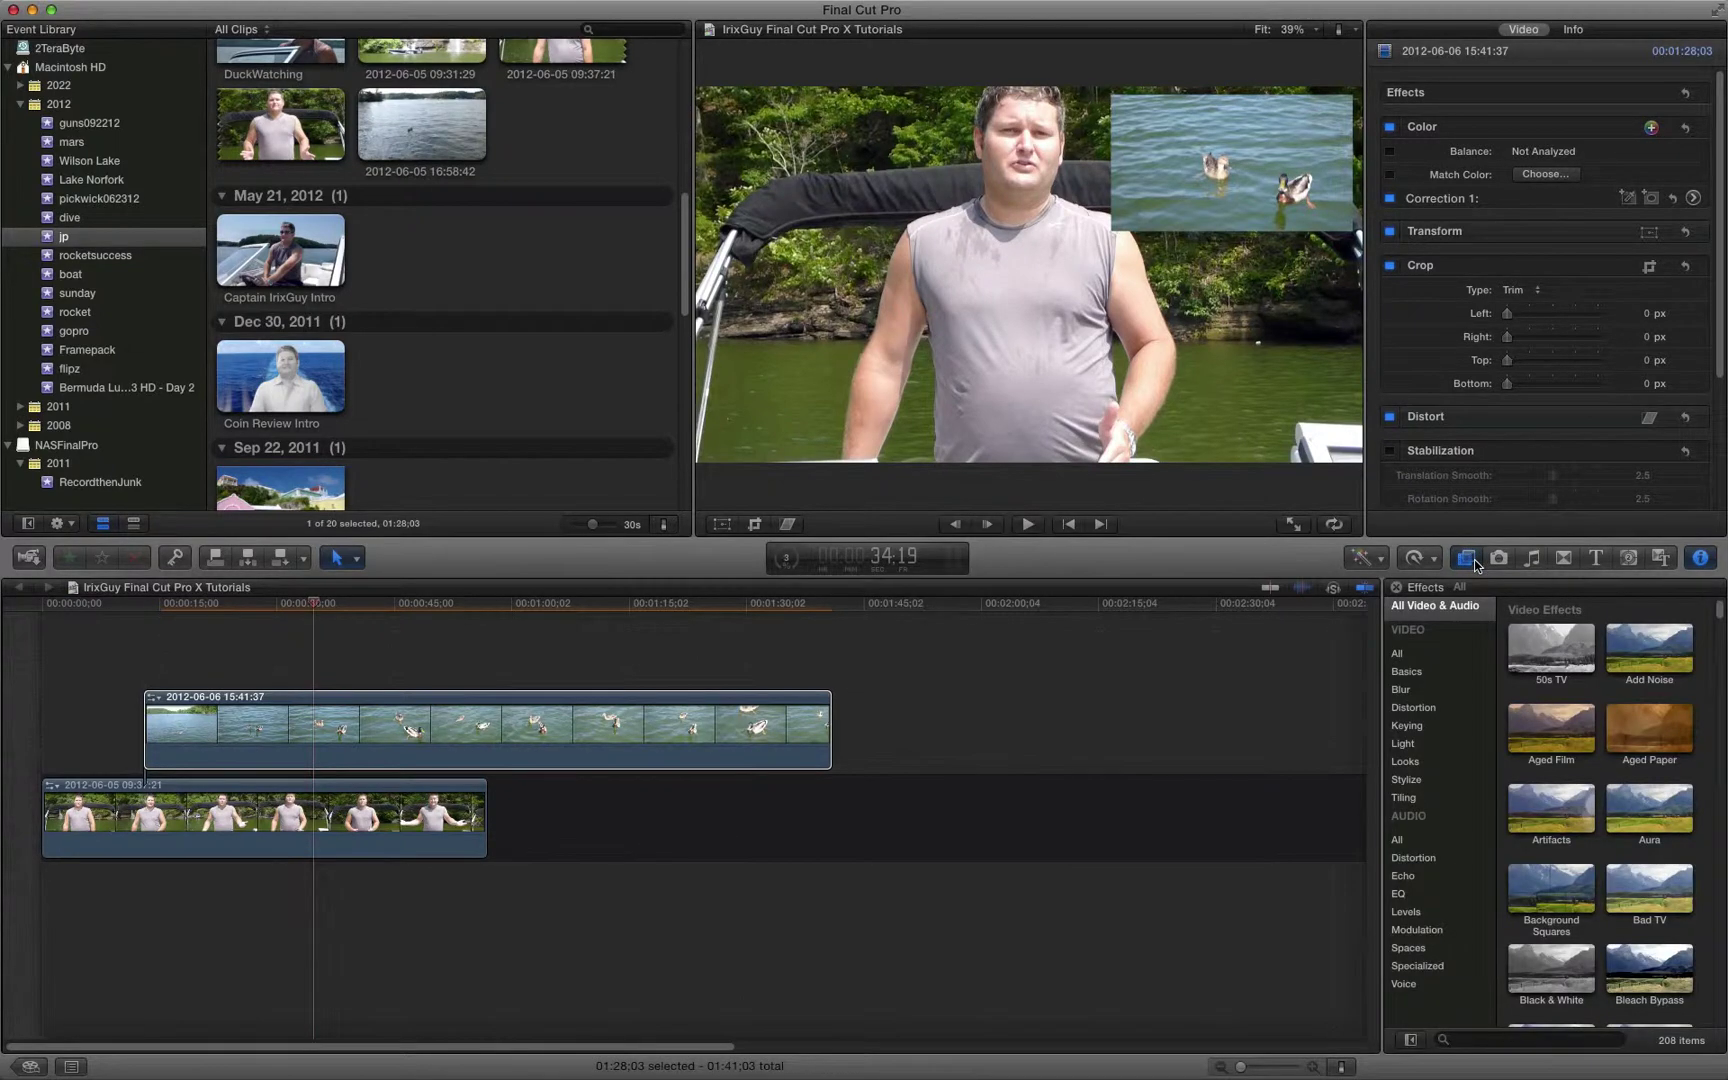
left_click(1400, 653)
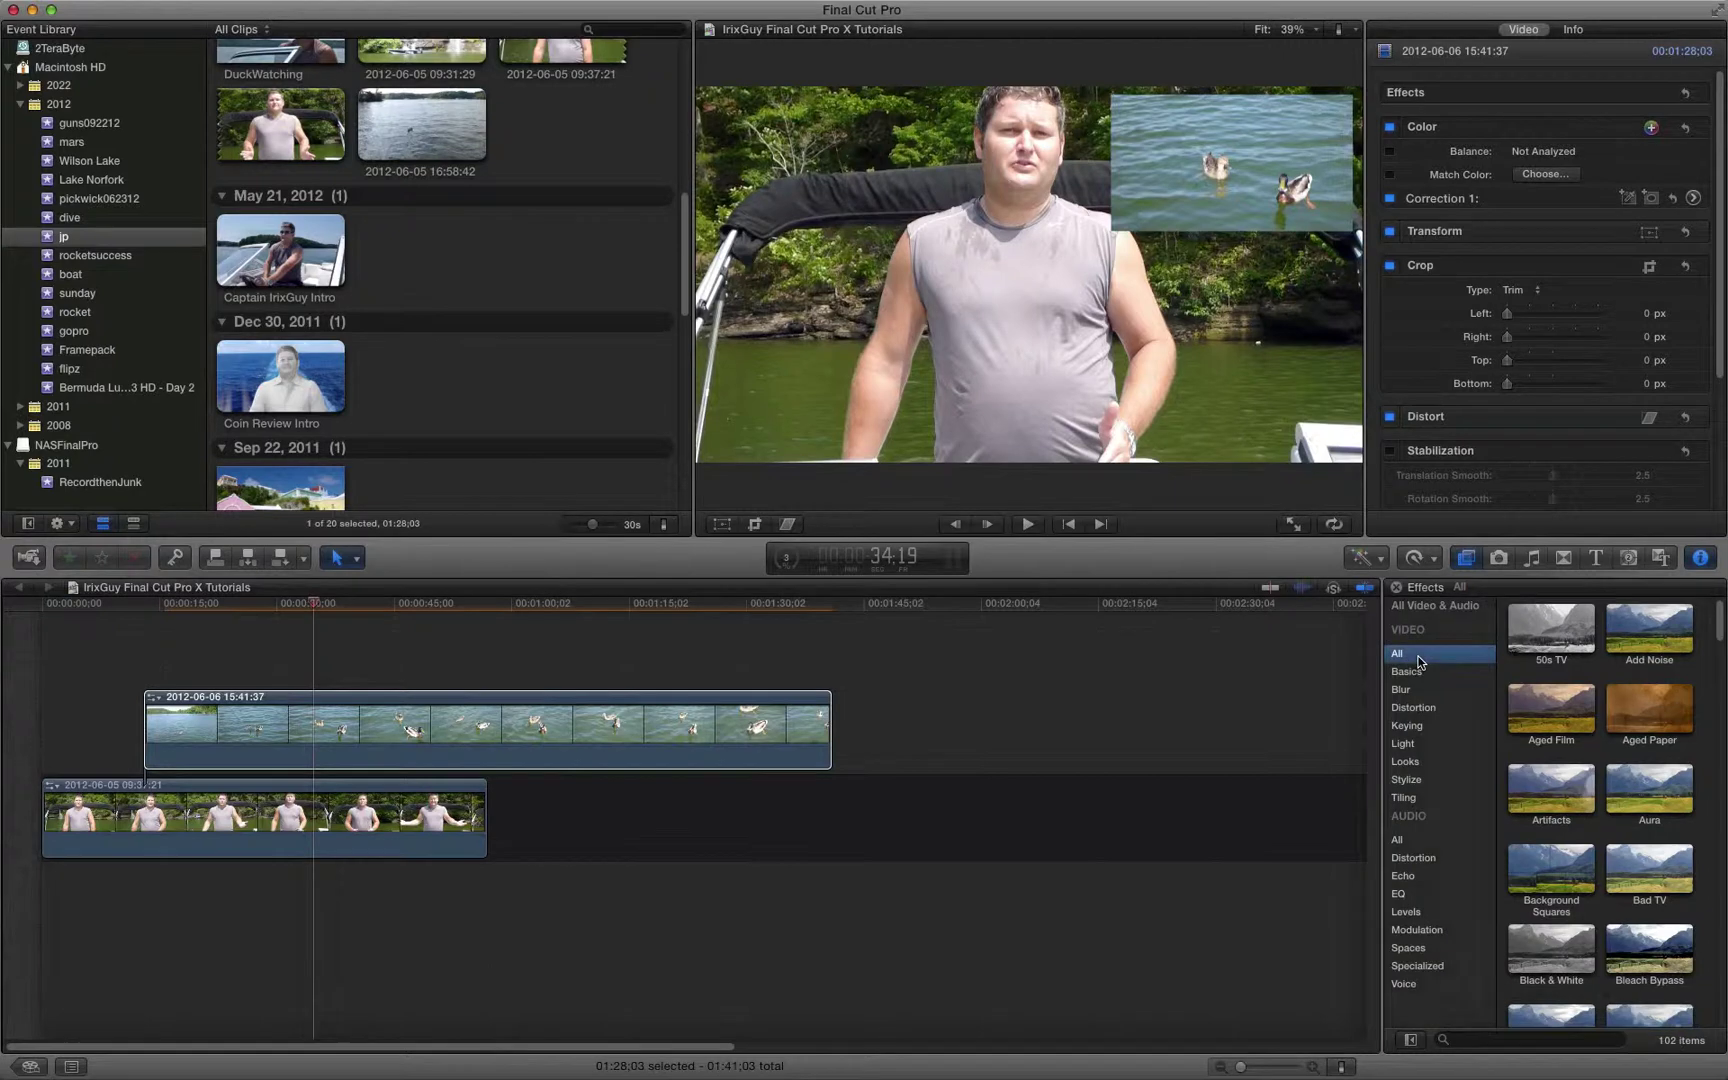
scroll(1640, 721, "down", 2)
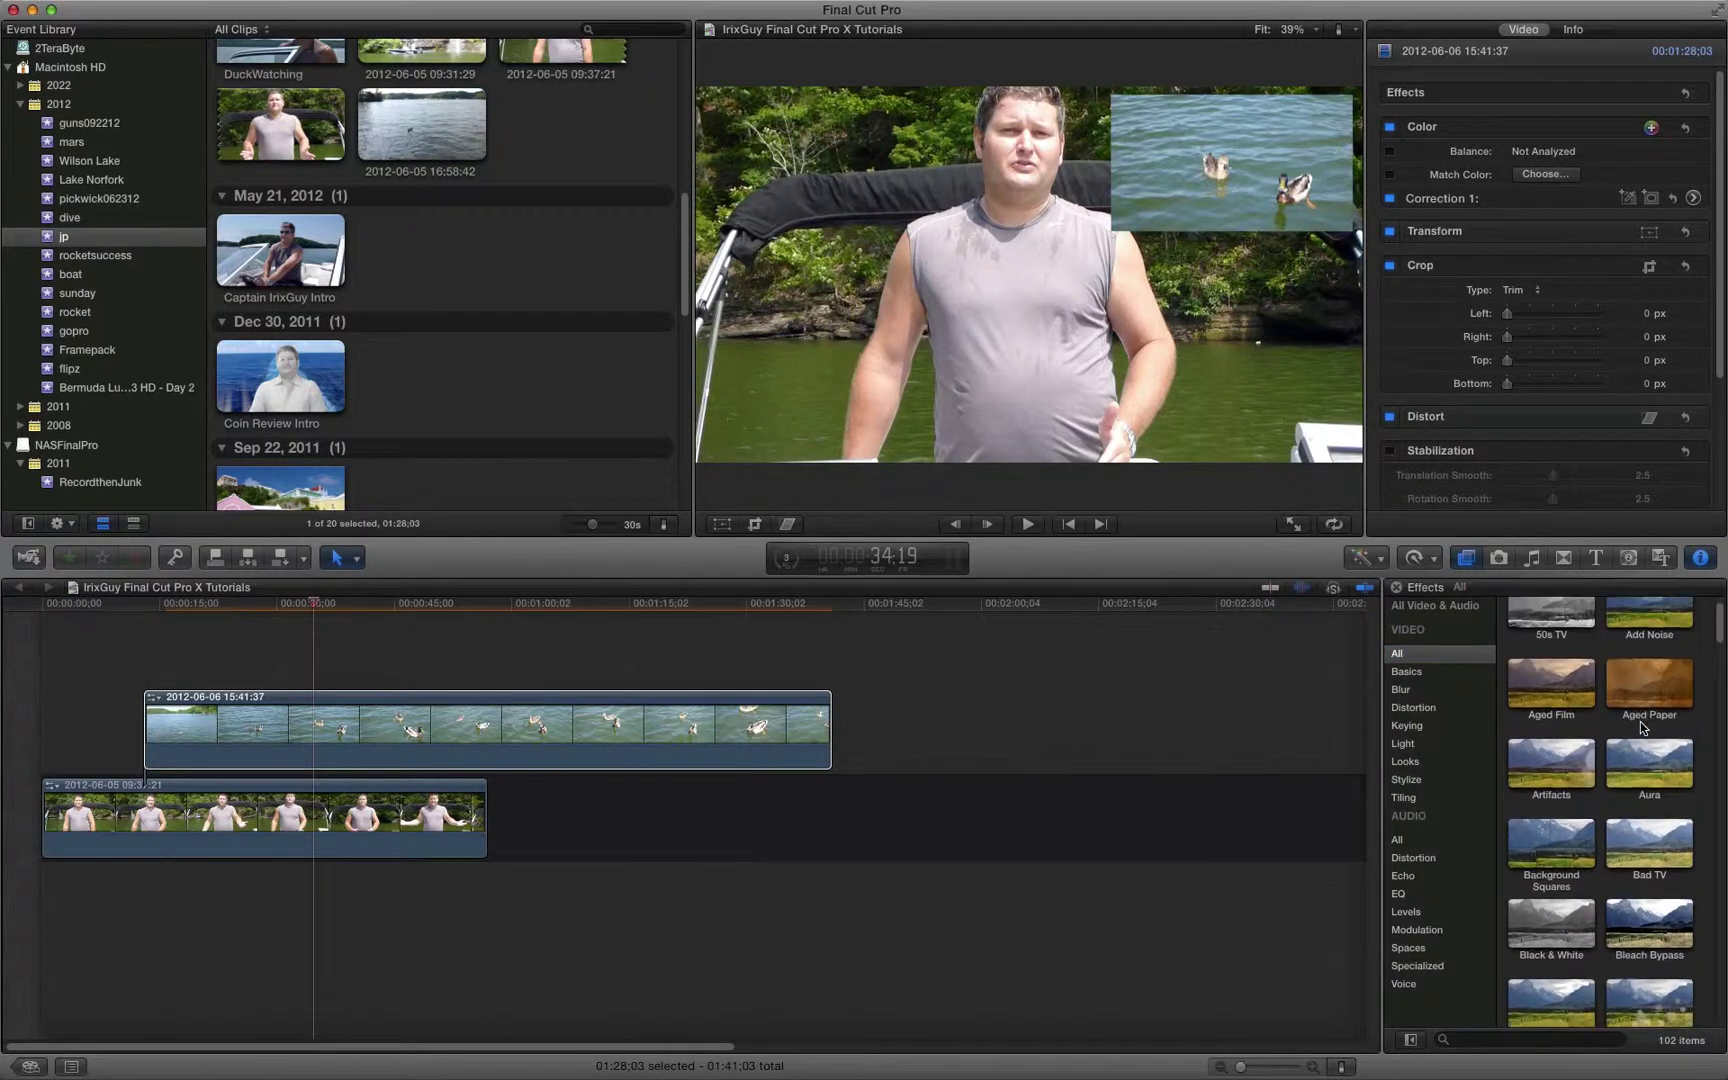
scroll(1640, 724, "down", 2)
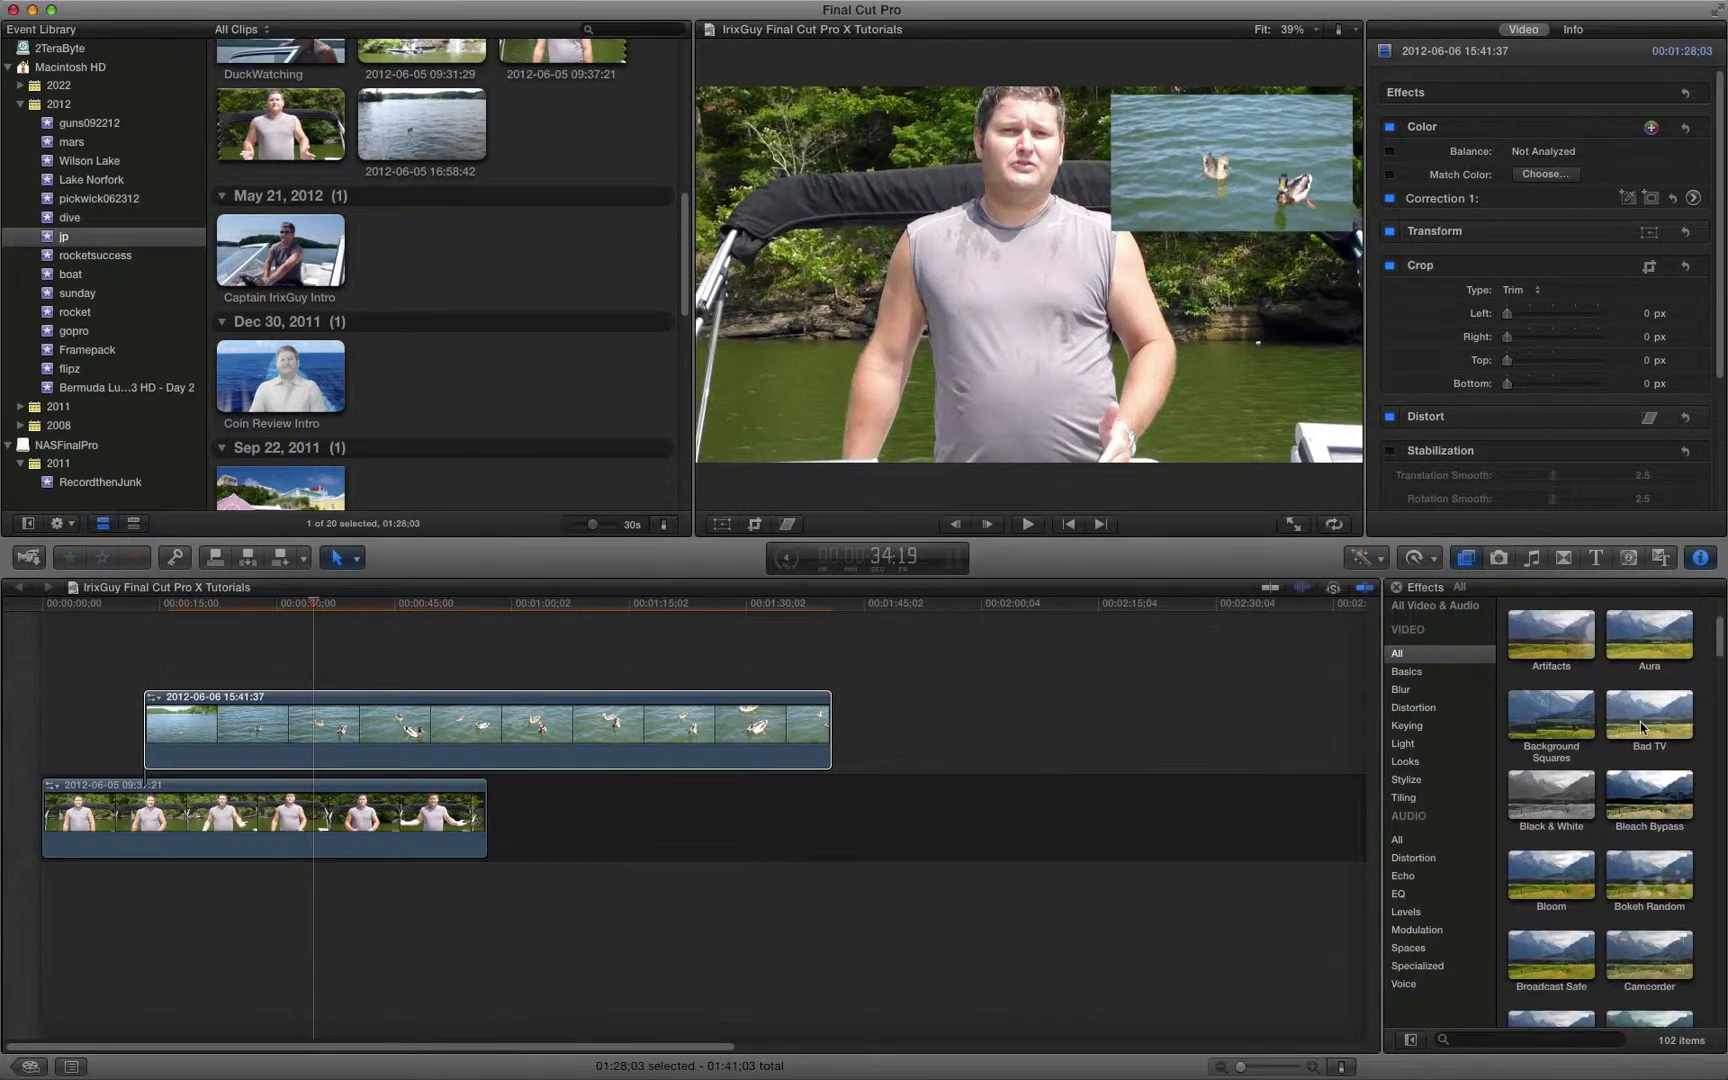
left_click(1649, 960)
left_click_drag(1649, 960, 277, 728)
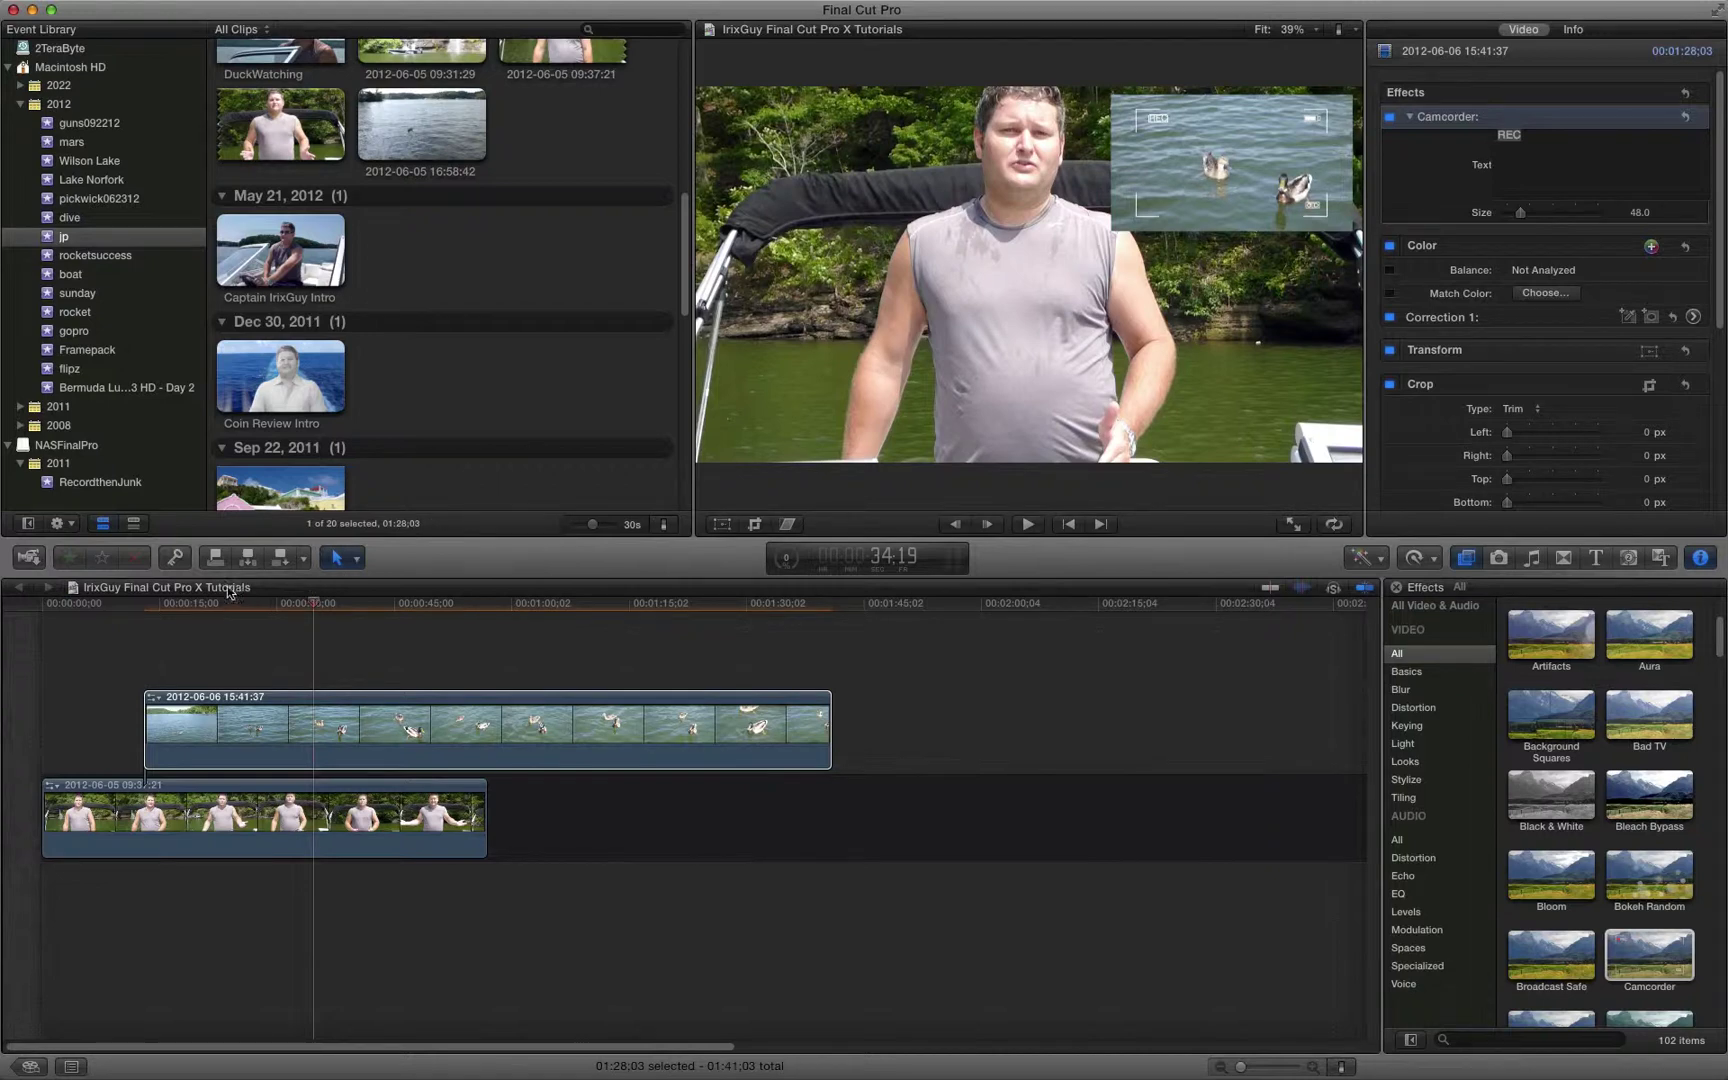
left_click(99, 626)
- Play back the Camcorder duck inset, then select the duck clip to show its Camcorder settings
left_click(99, 626)
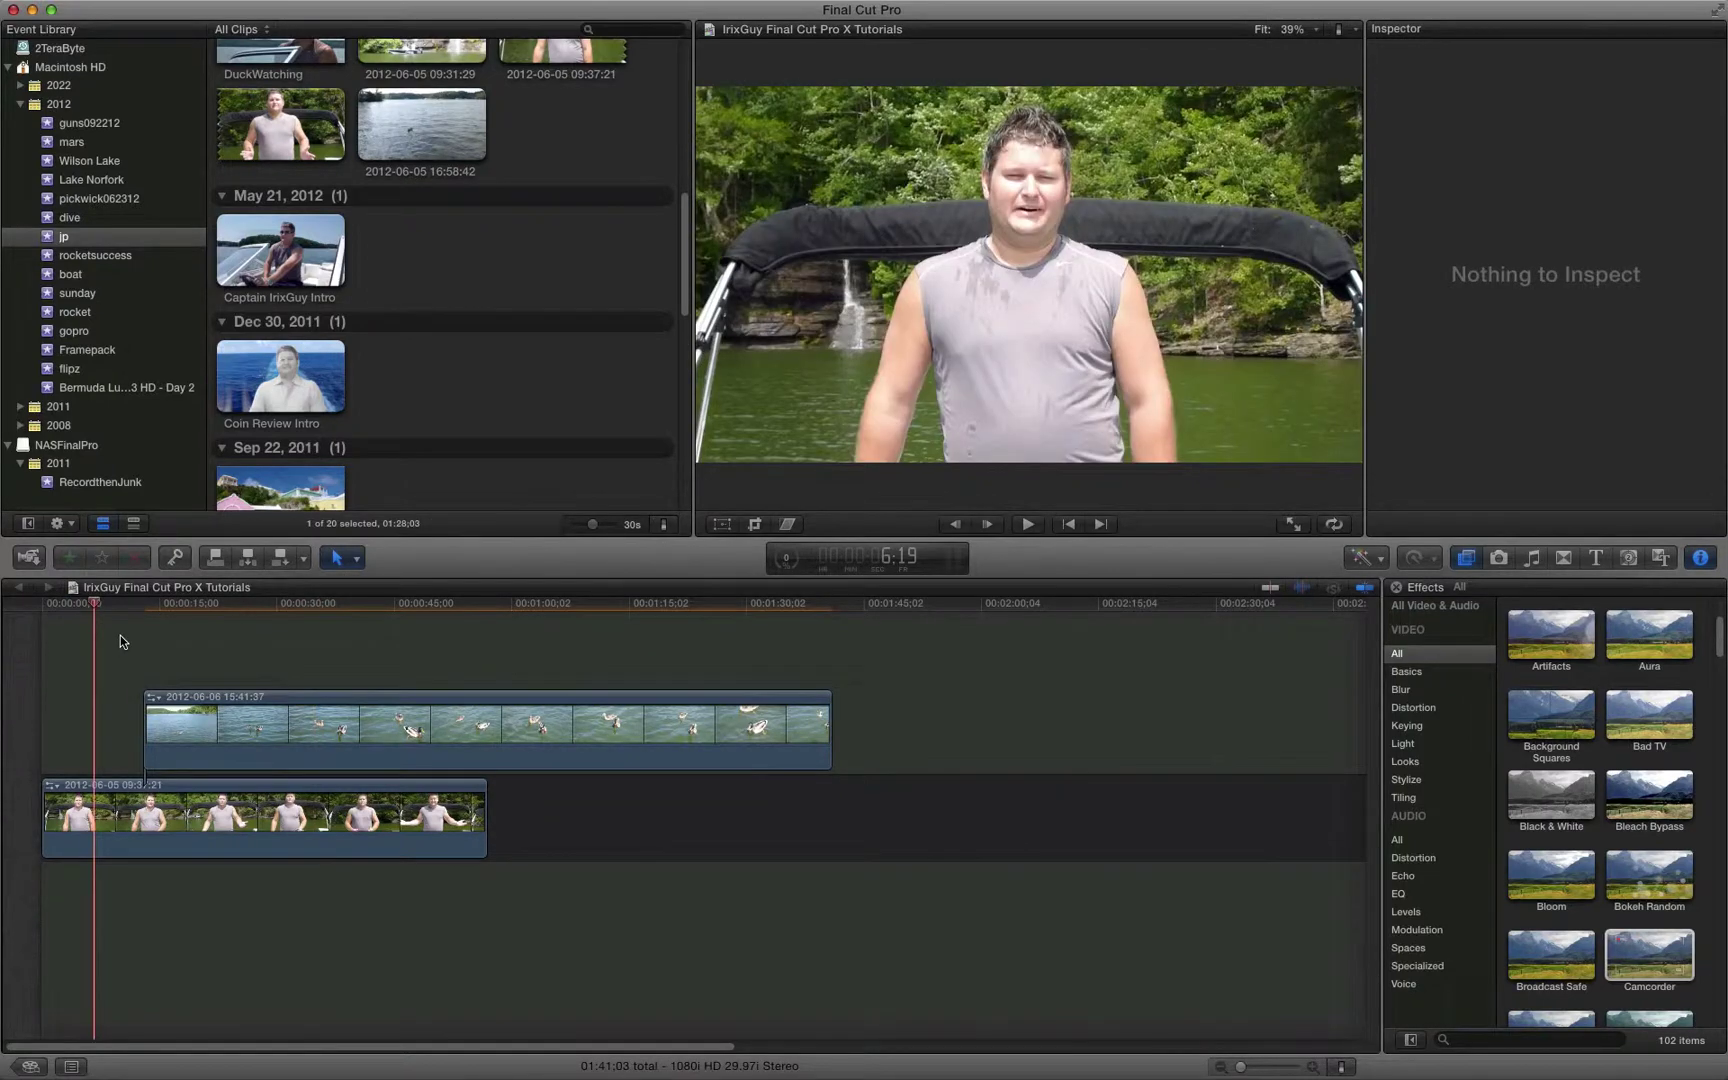
left_click(120, 634)
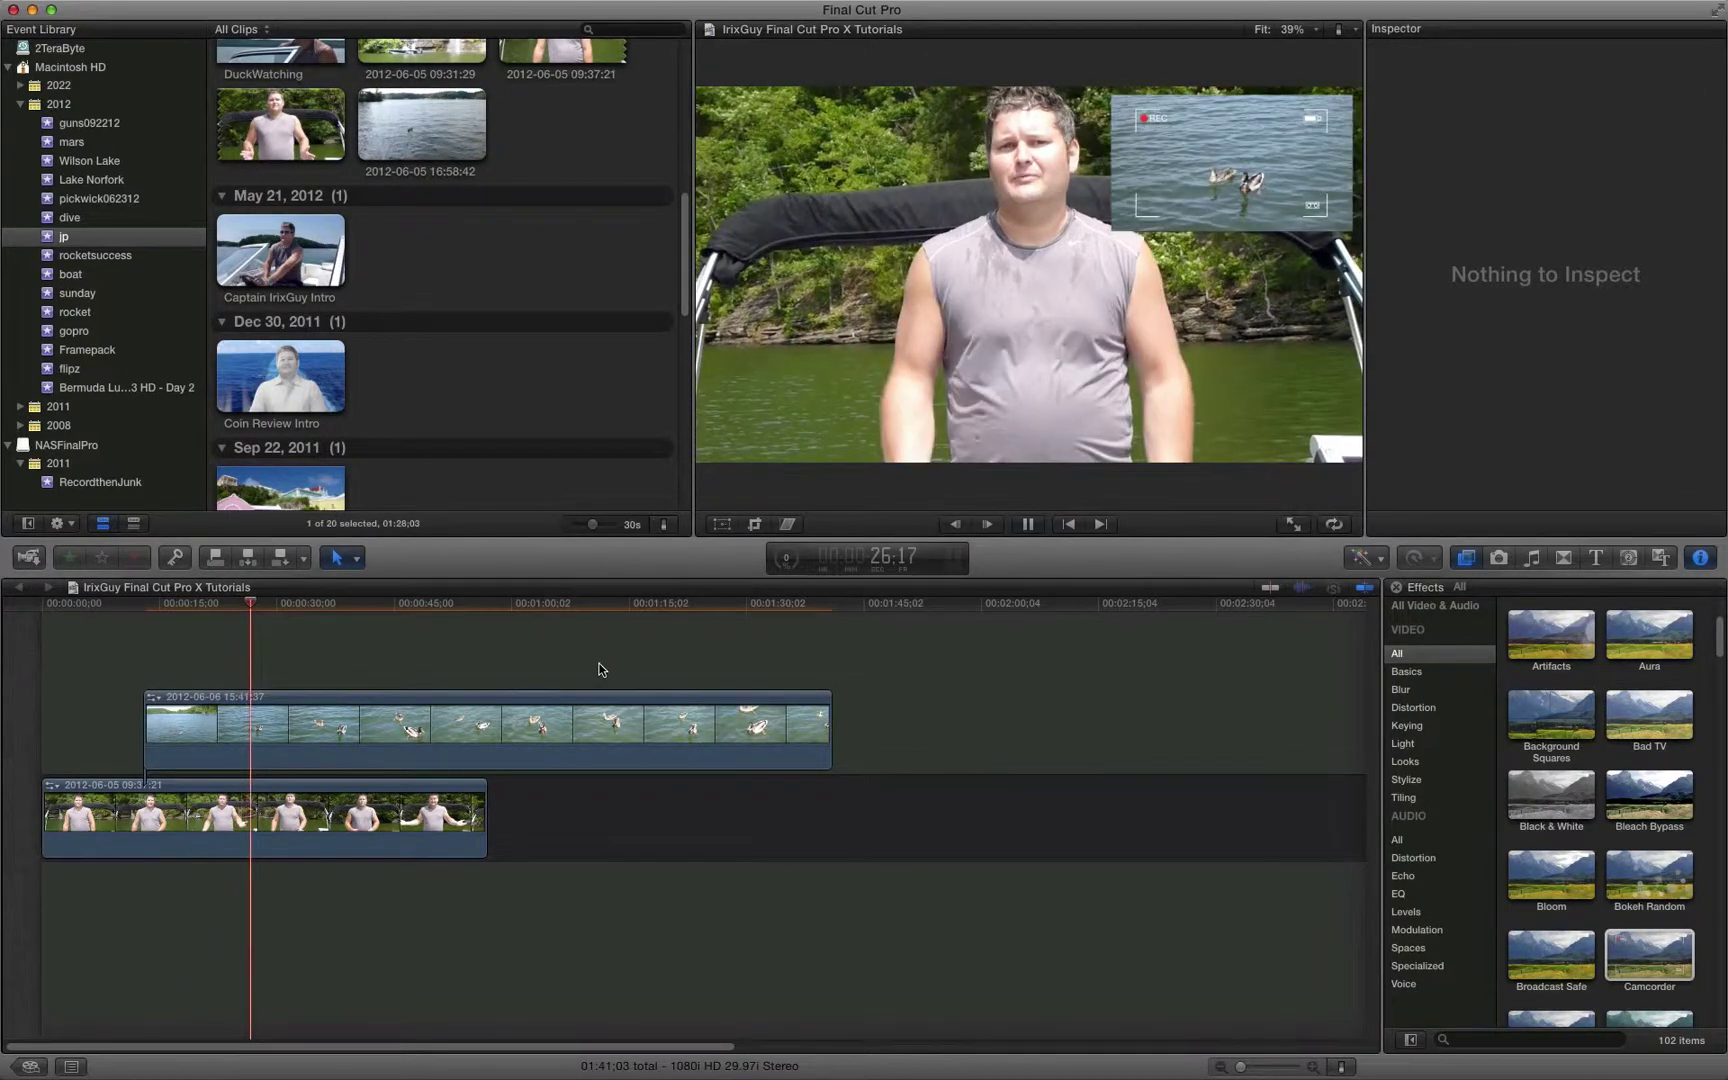
left_click(1027, 524)
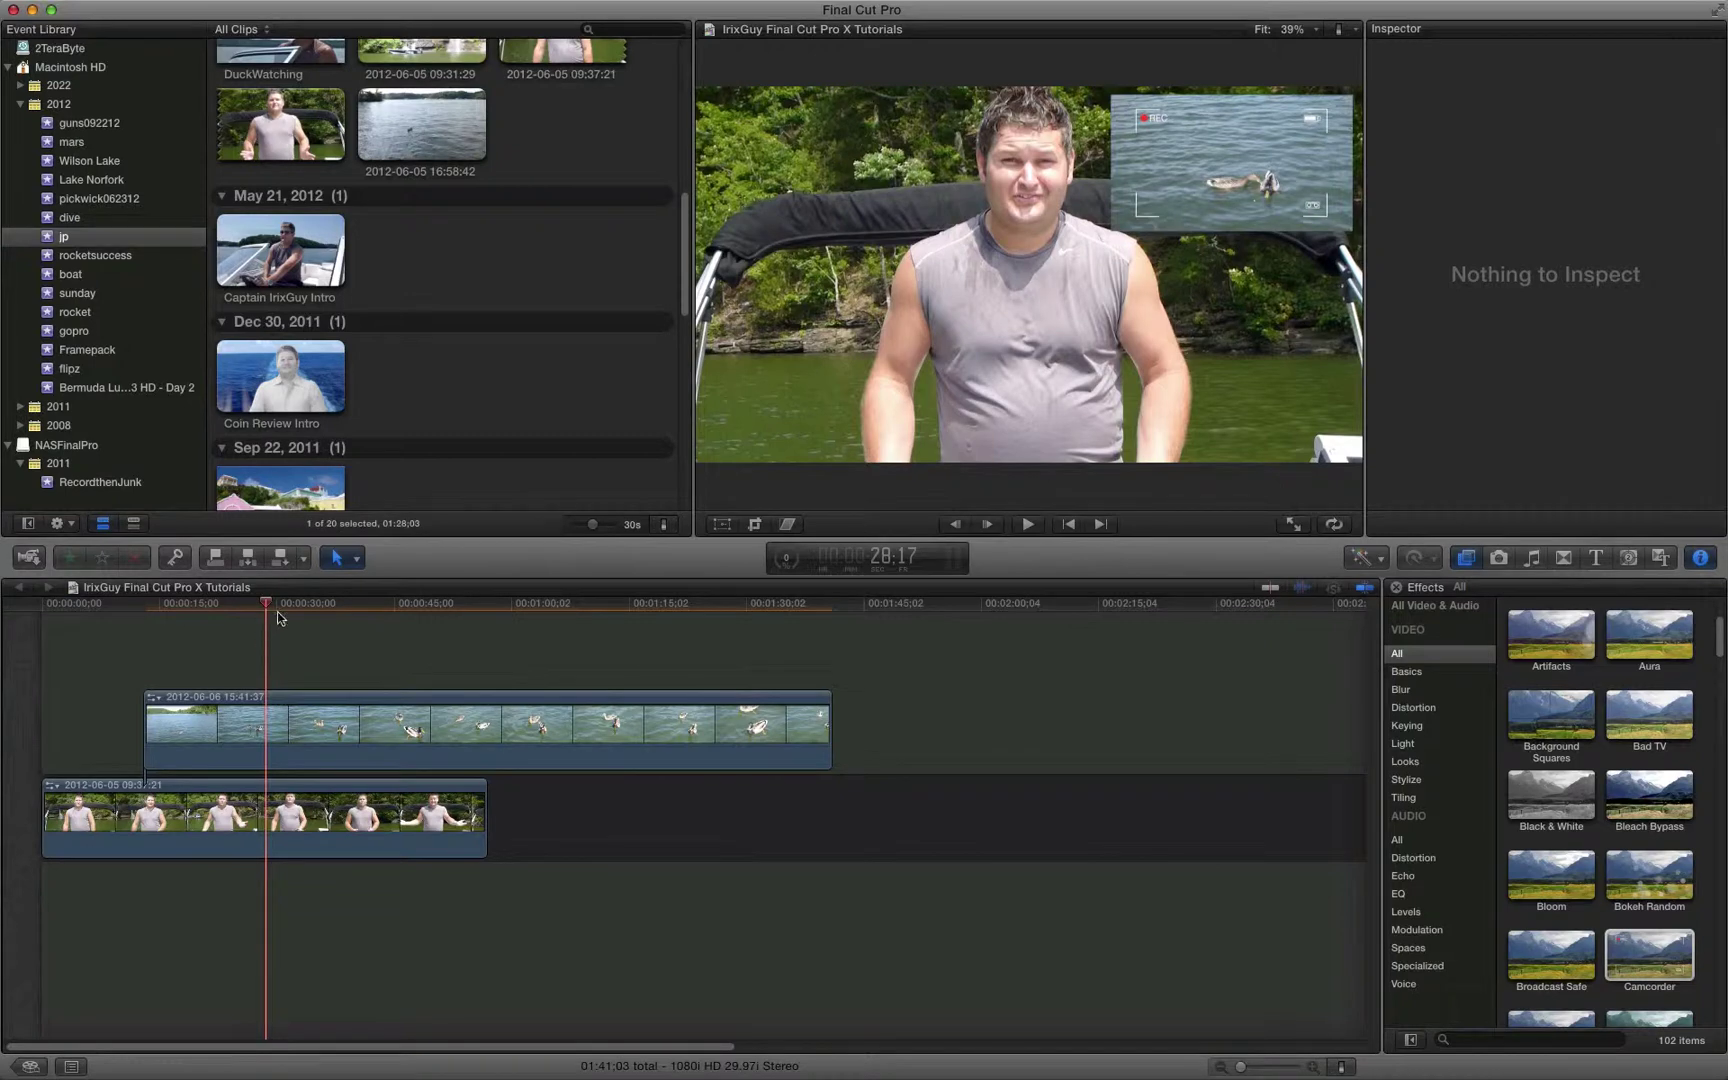
left_click_drag(271, 605, 301, 605)
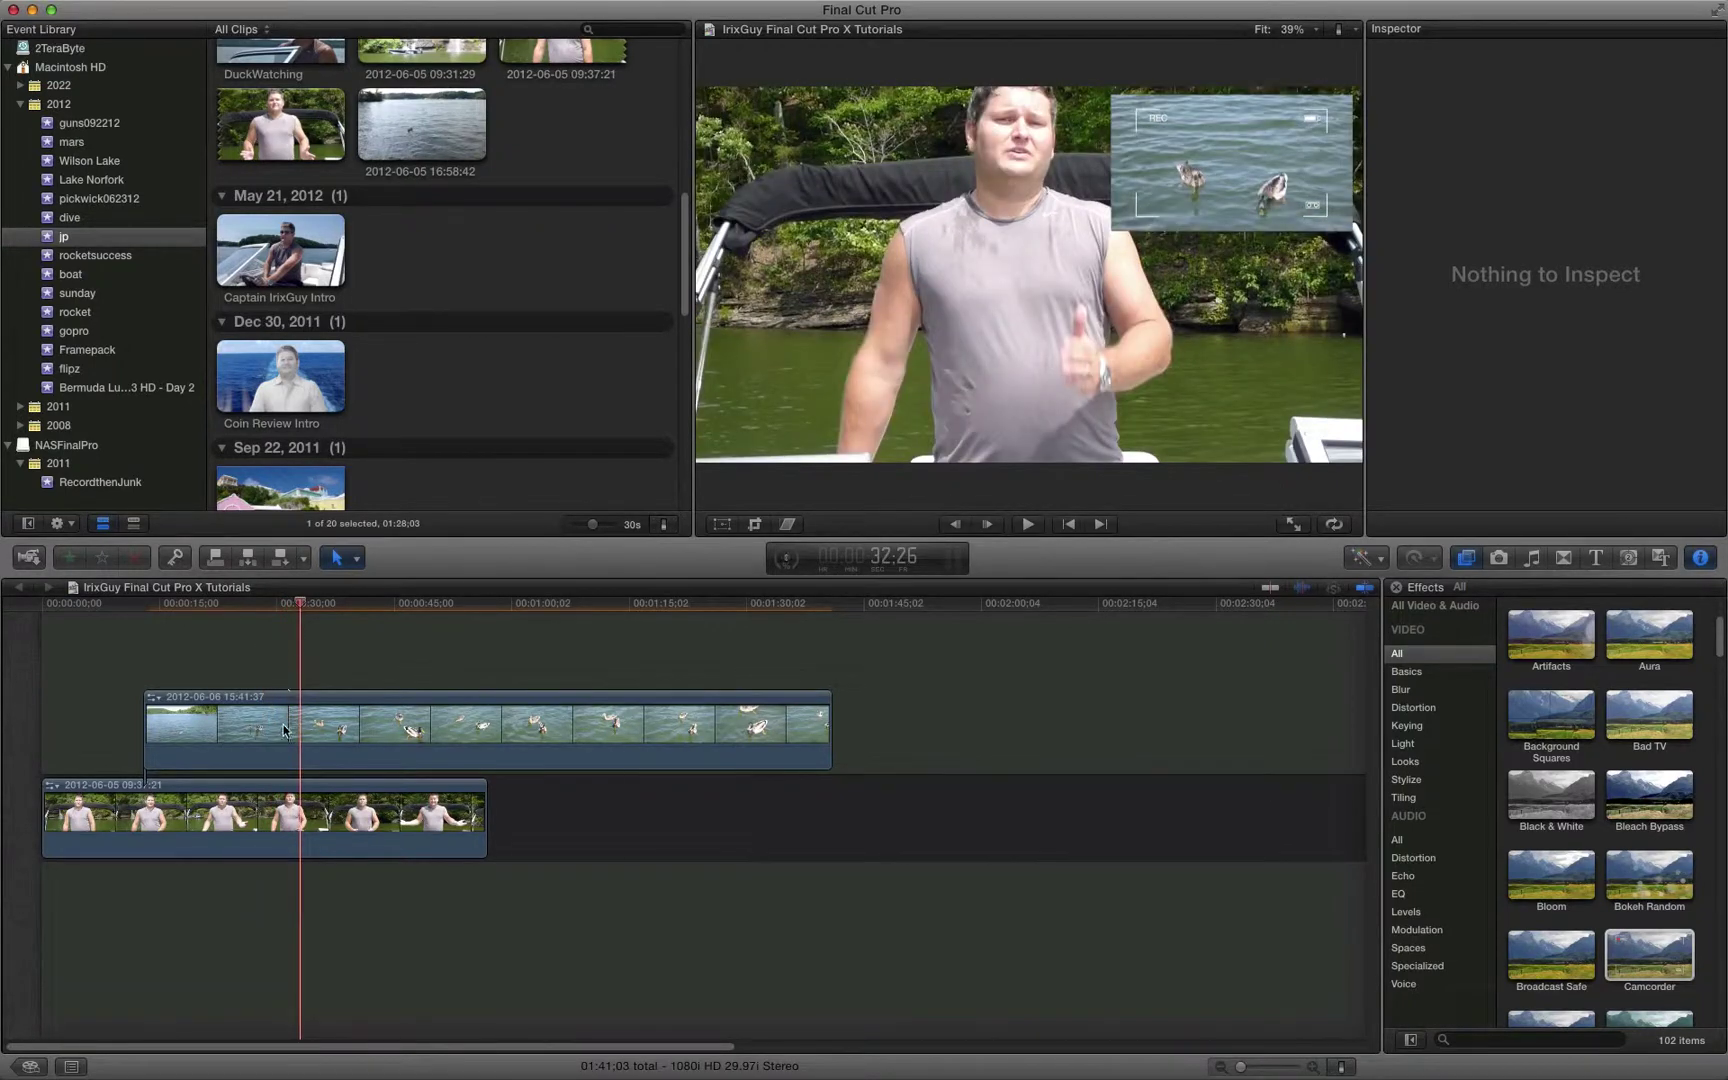
left_click(299, 720)
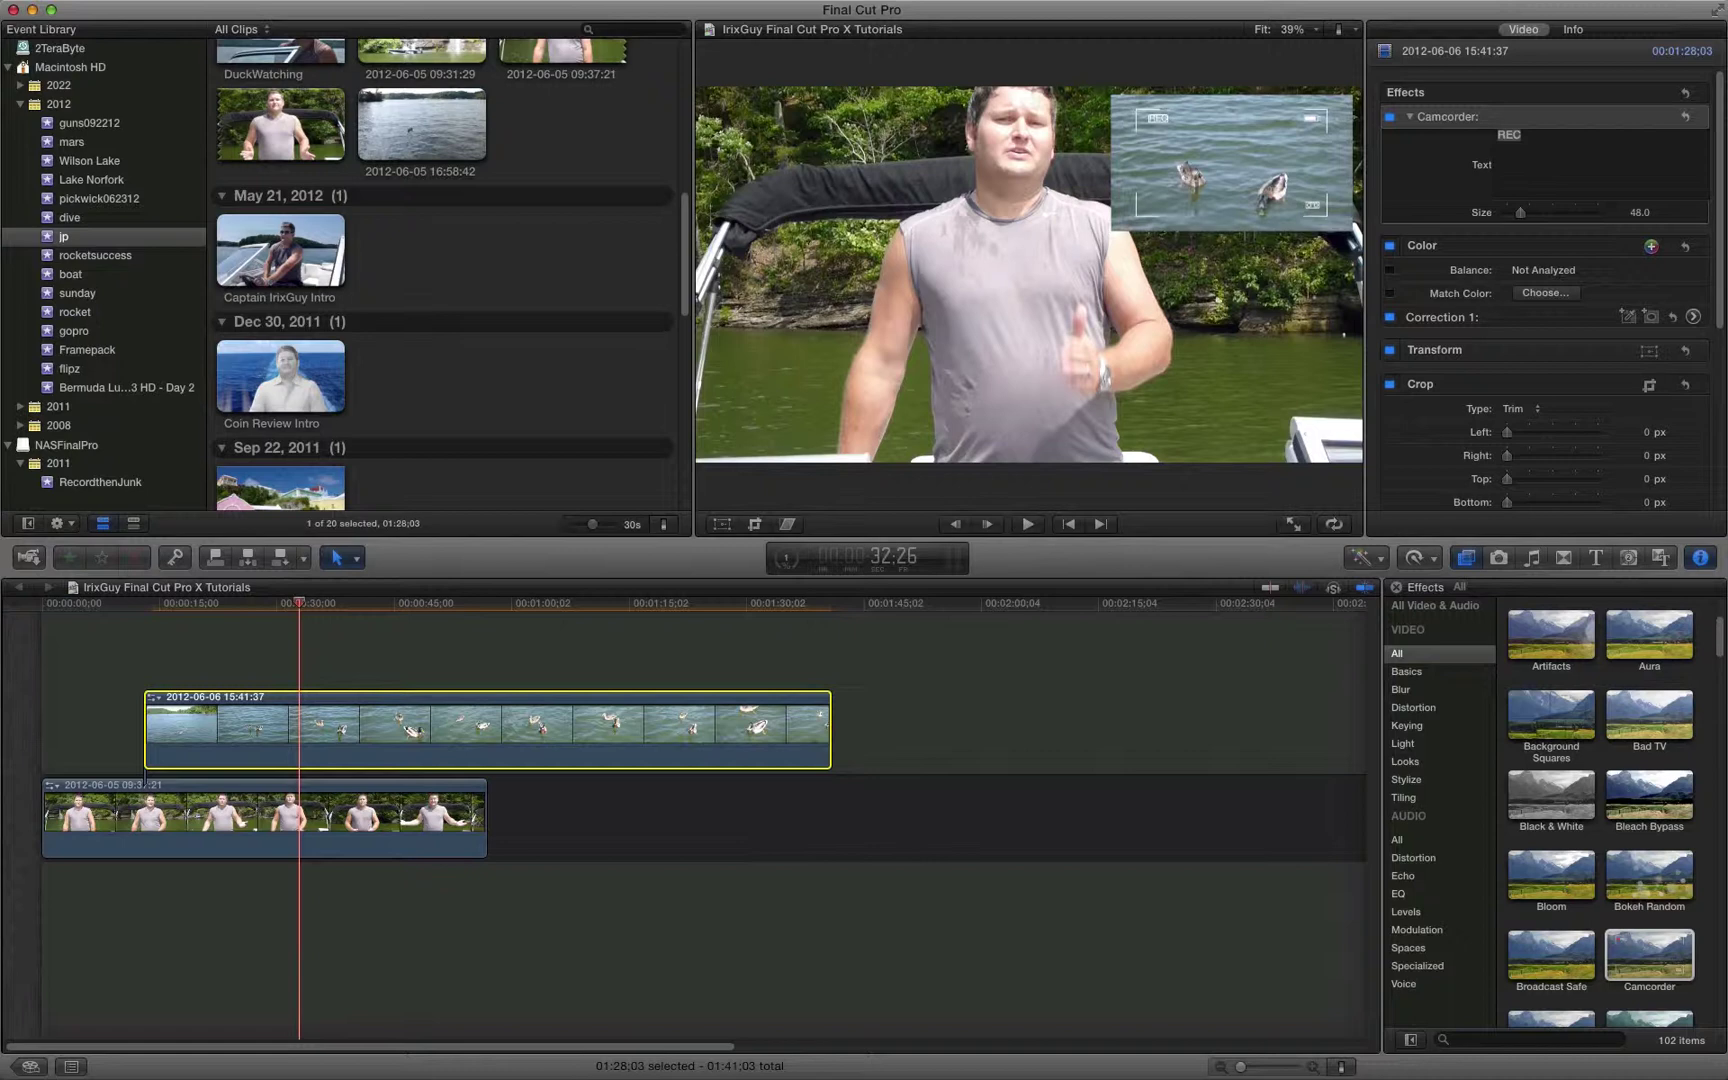
- Blade the duck clip at the playhead and select the later piece
key("super+b")
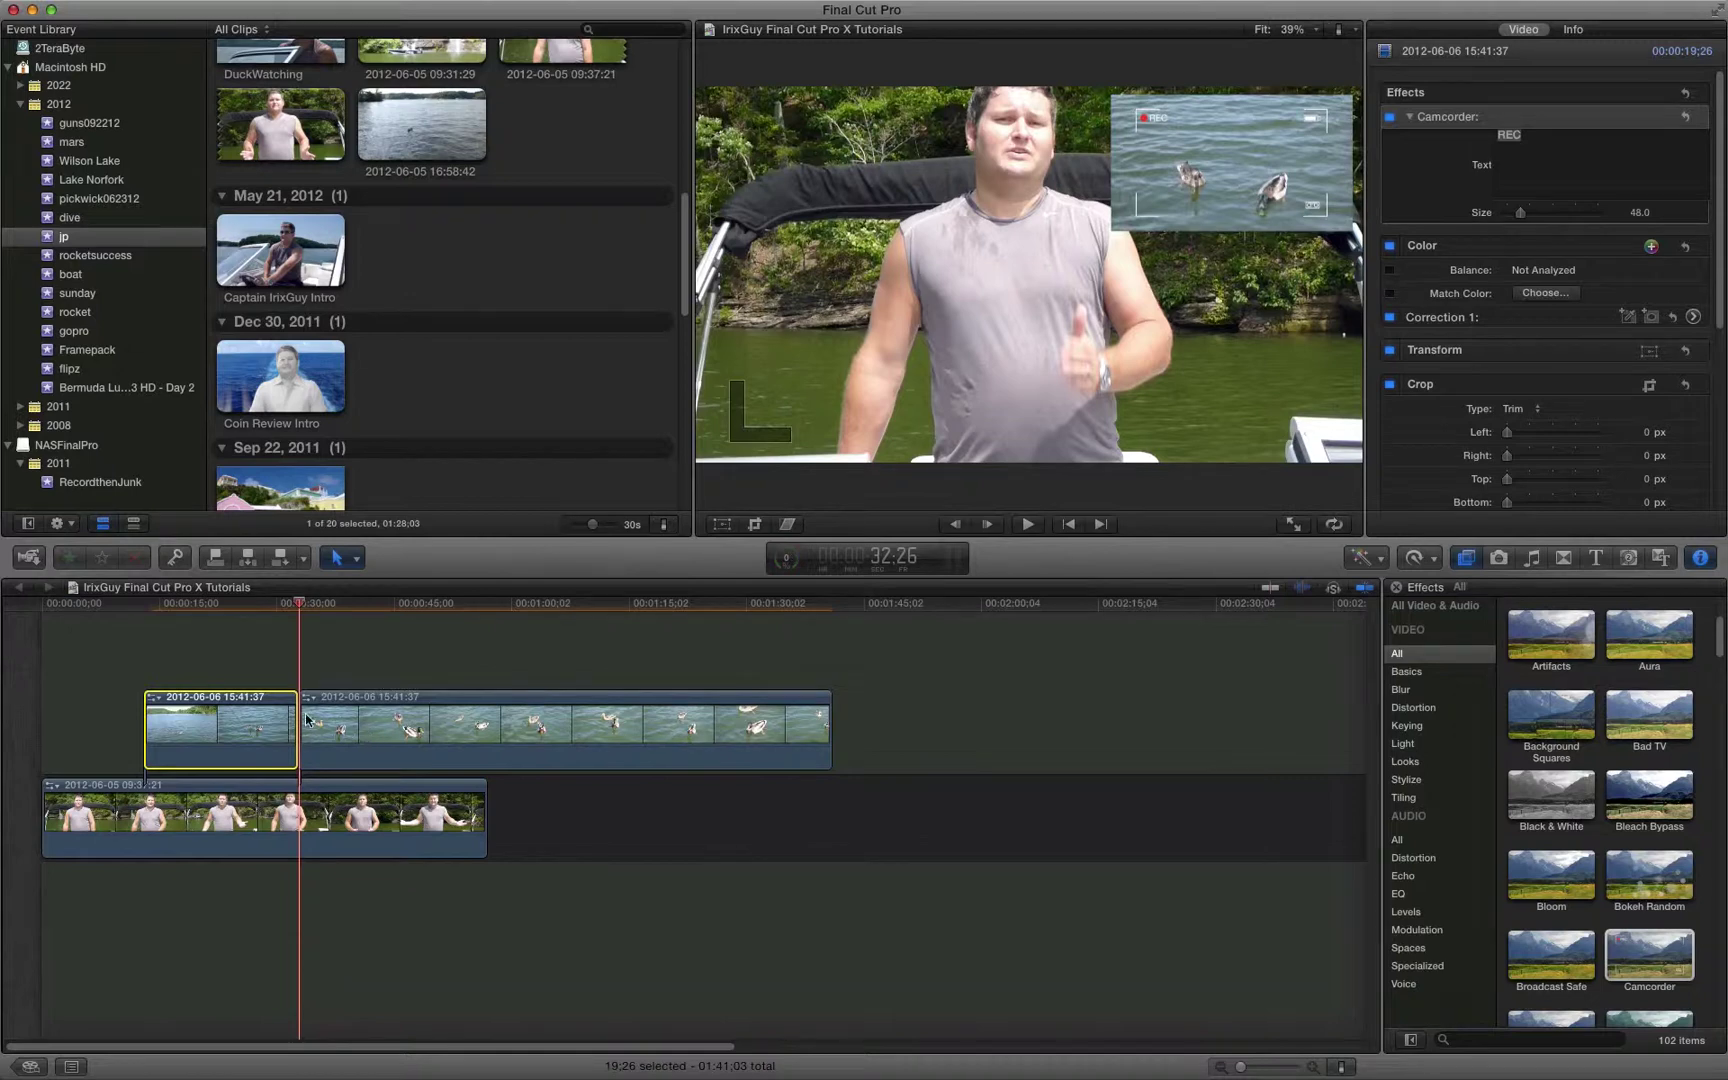
left_click(222, 722)
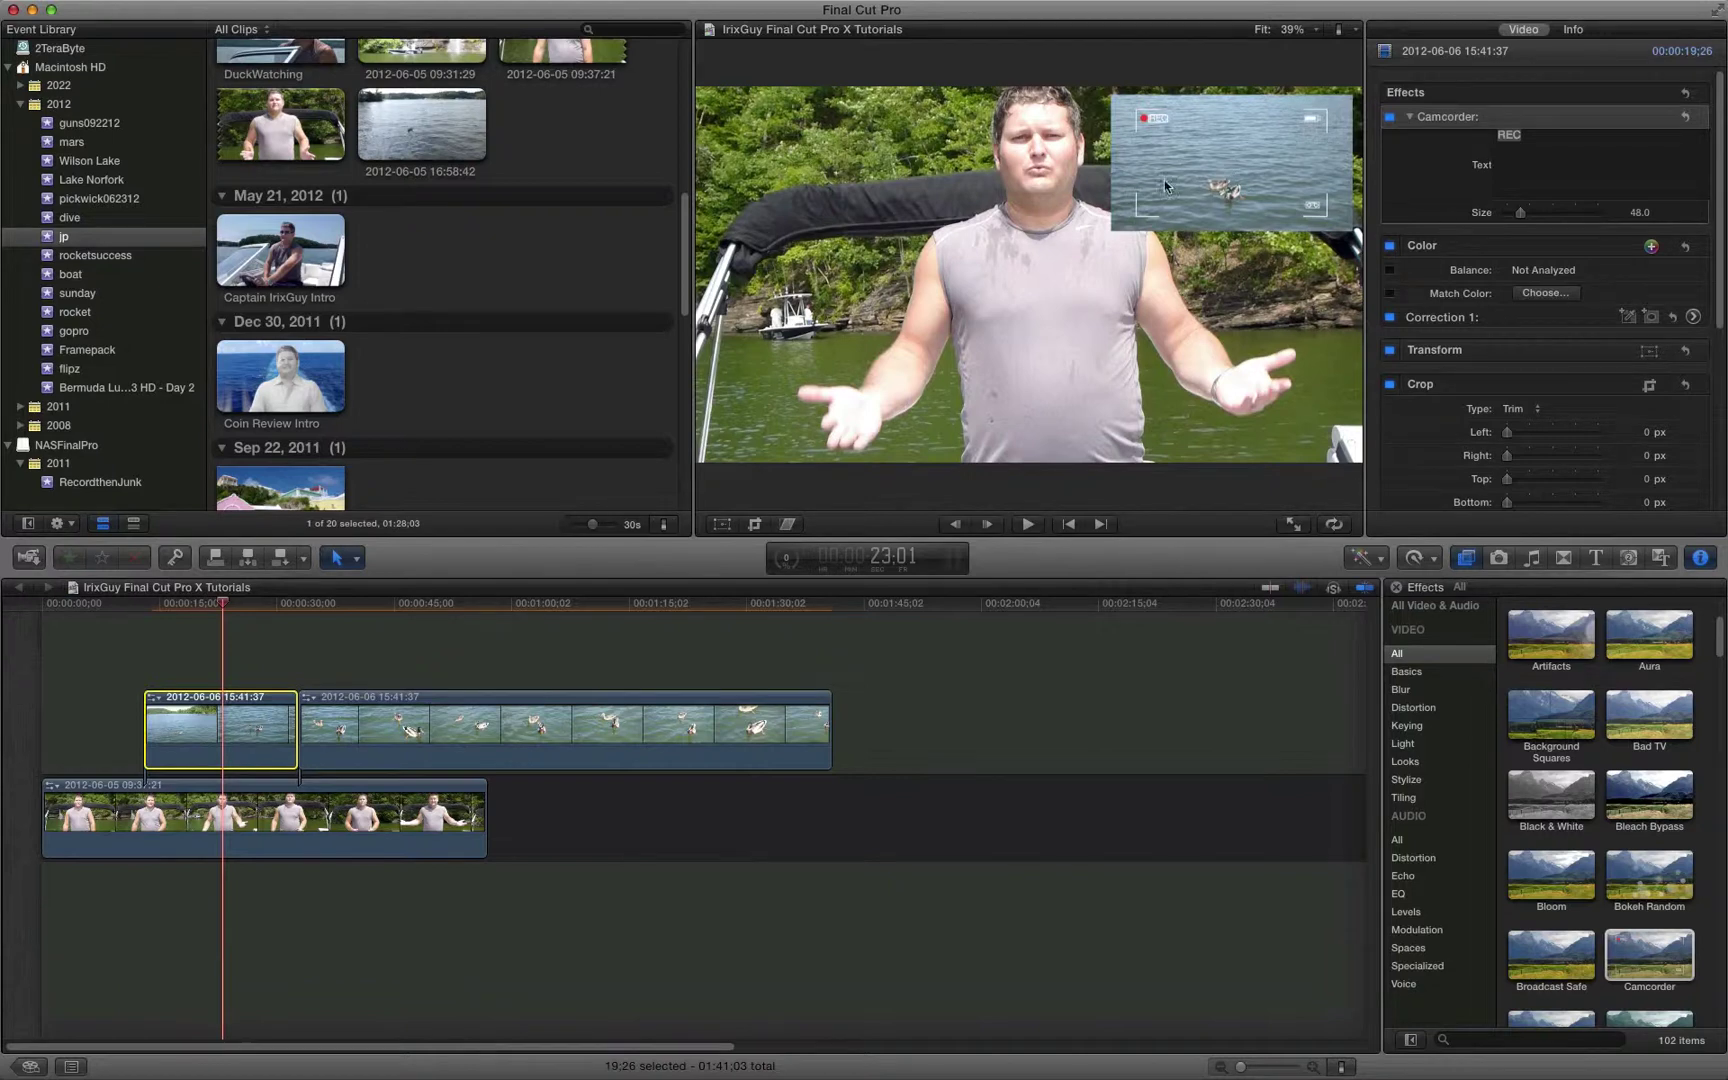
left_click(397, 747)
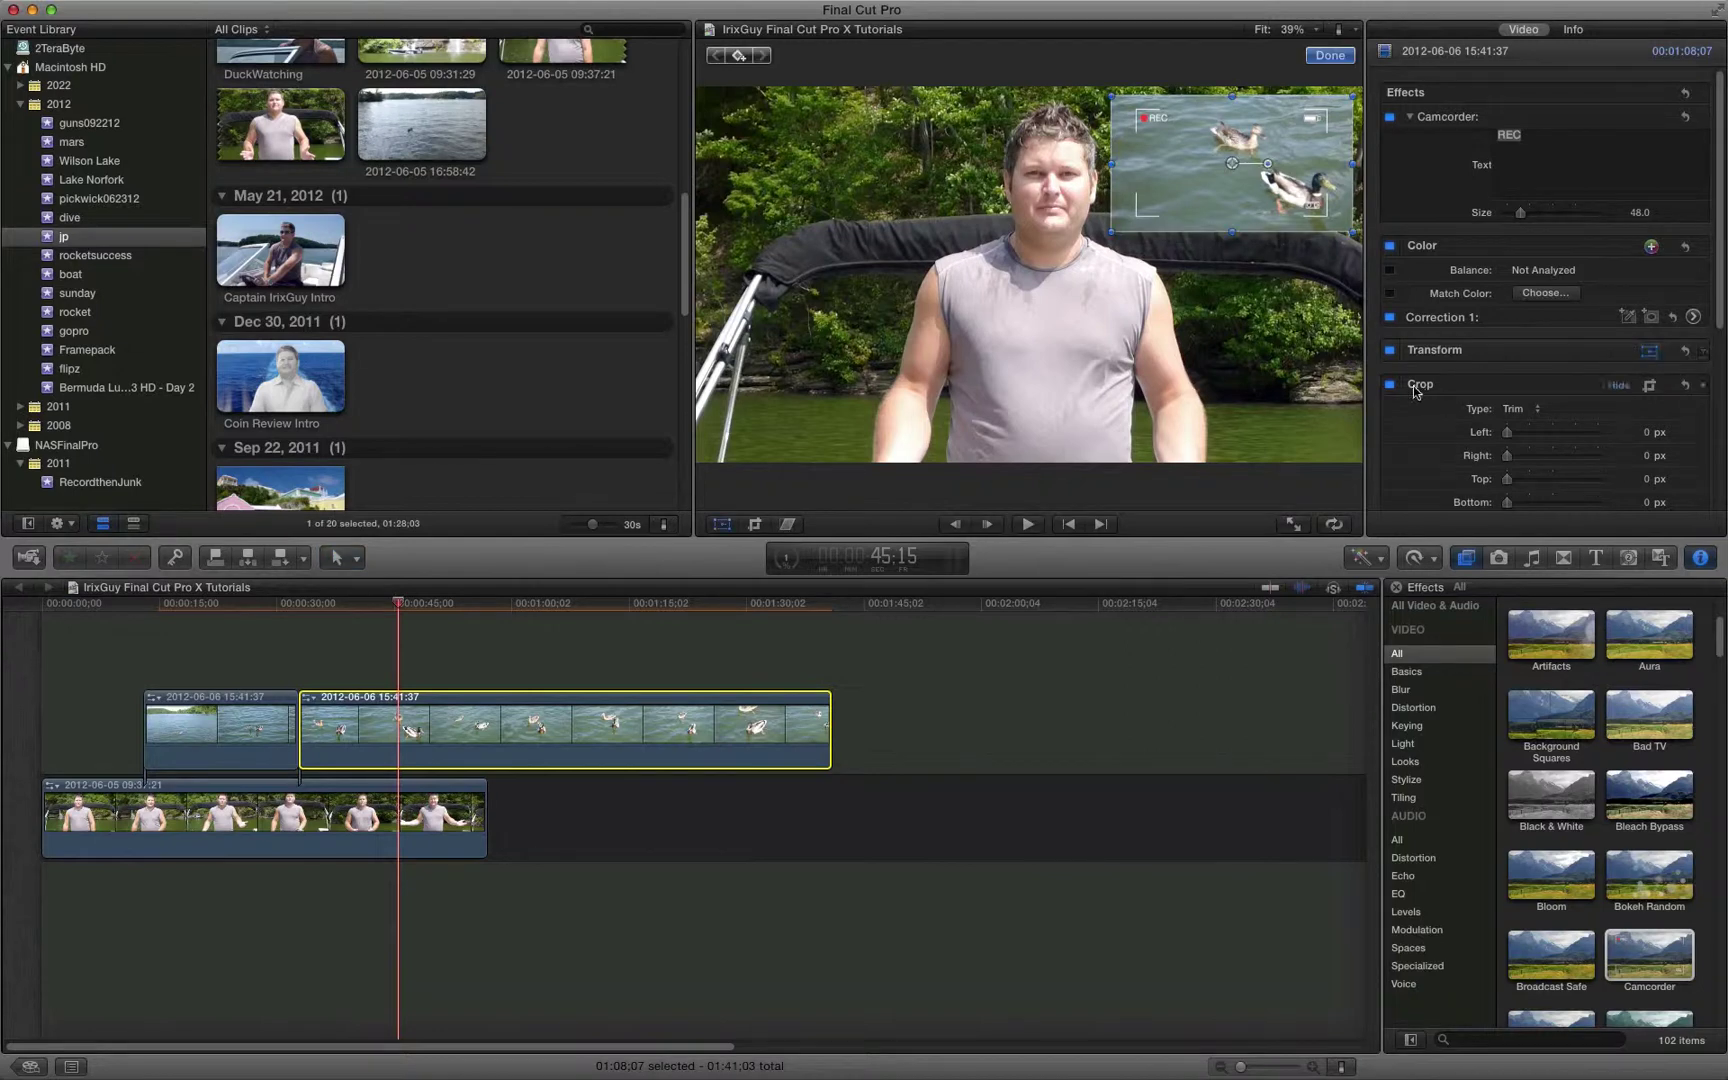
- Enlarge the later duck piece and centre it at X 0, Y 0 to fill the frame
left_click_drag(1113, 234, 1020, 245)
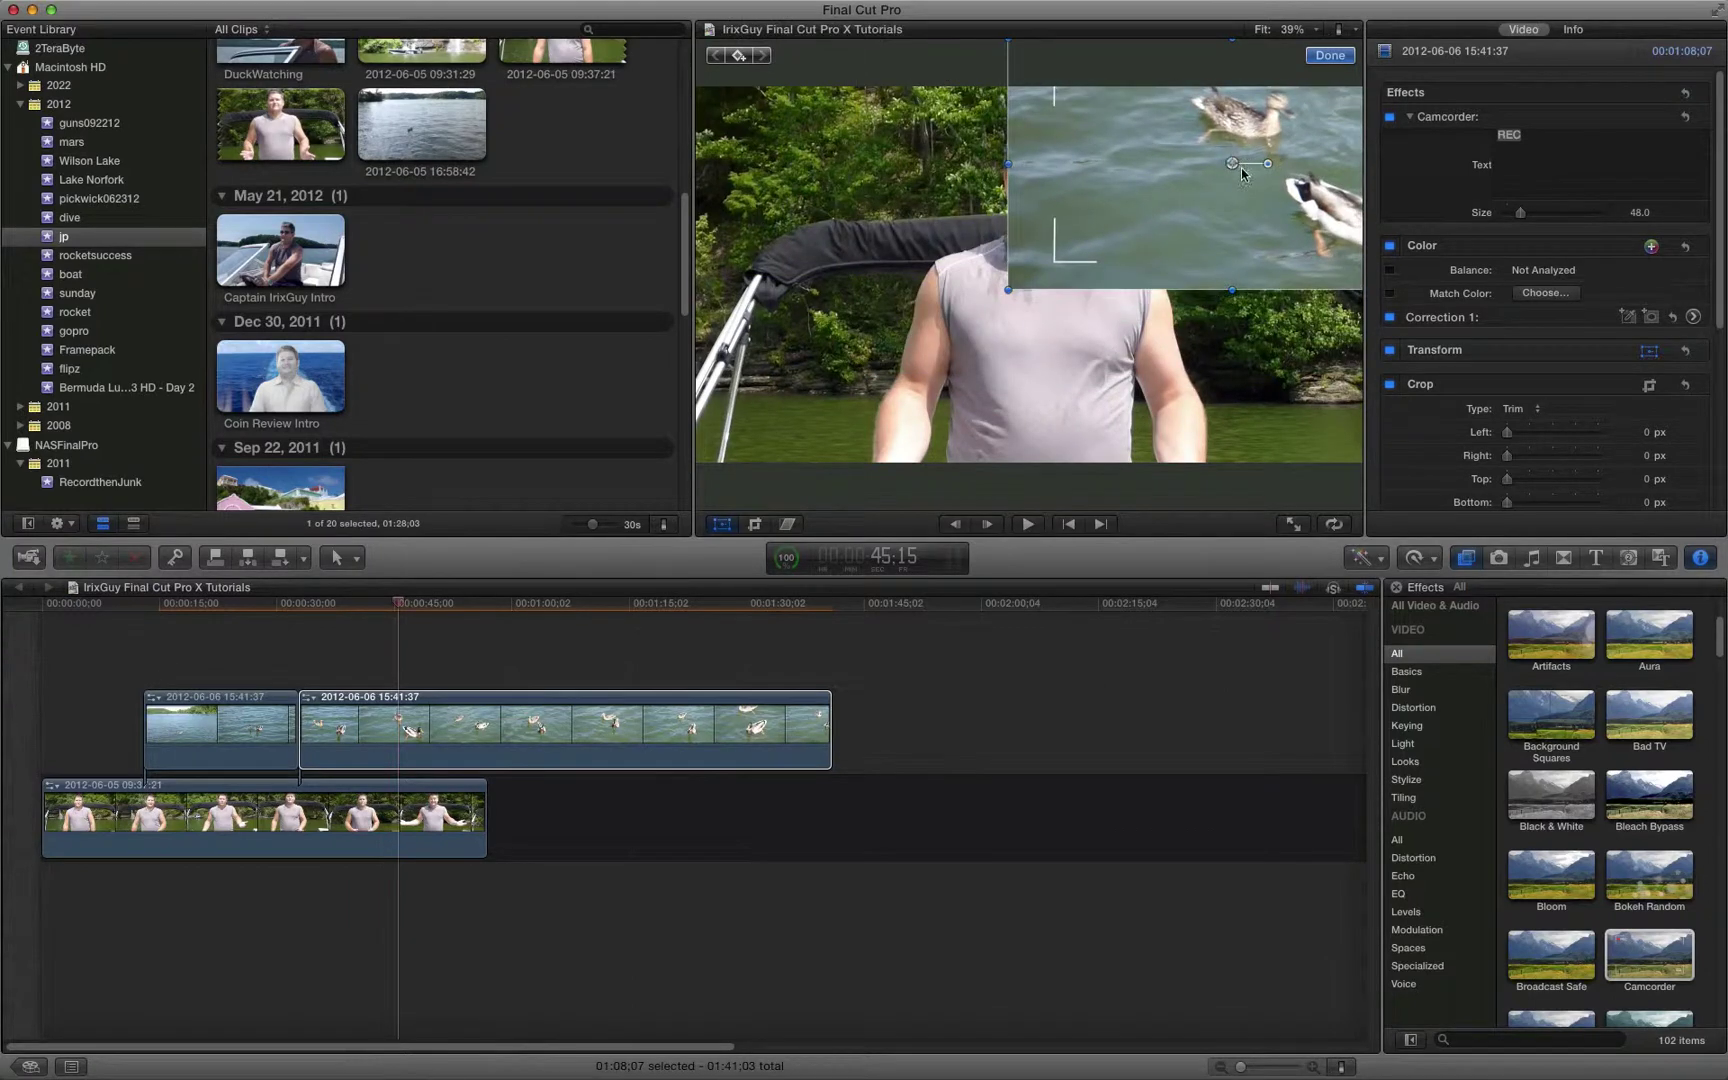
left_click_drag(1169, 200, 1029, 274)
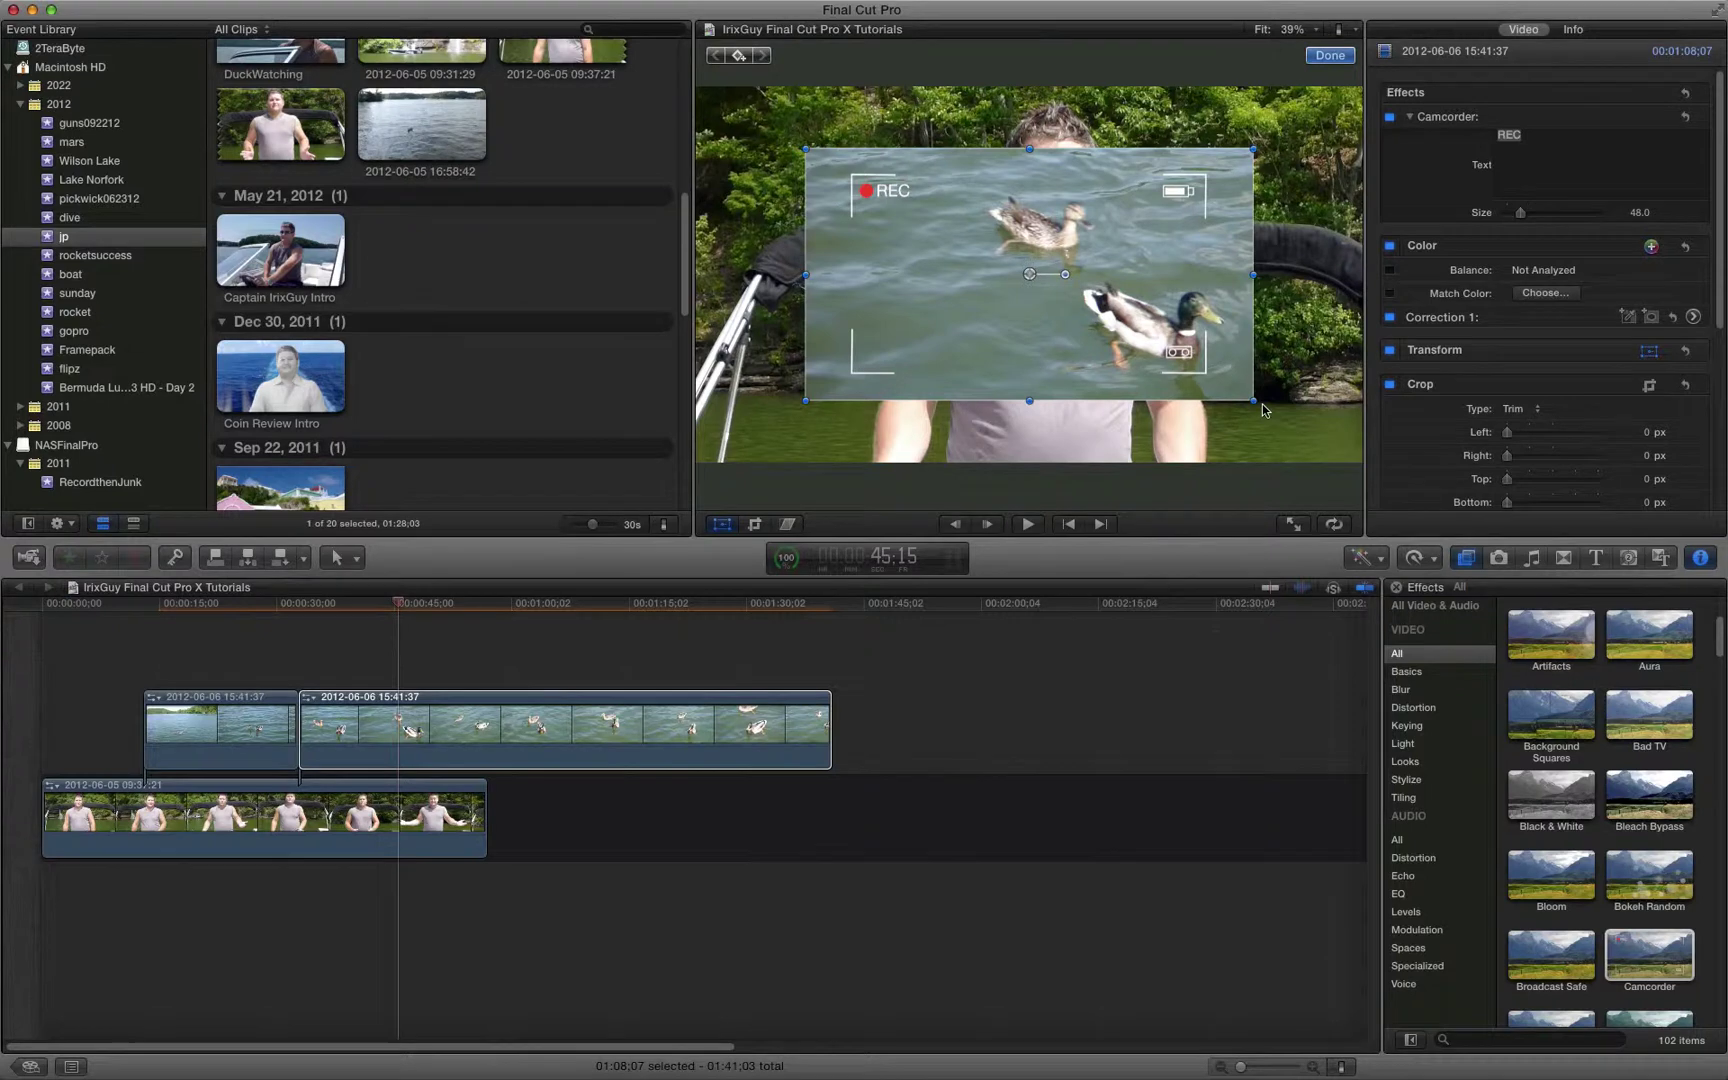
left_click_drag(1253, 404, 1372, 468)
left_click(437, 650)
left_click(373, 656)
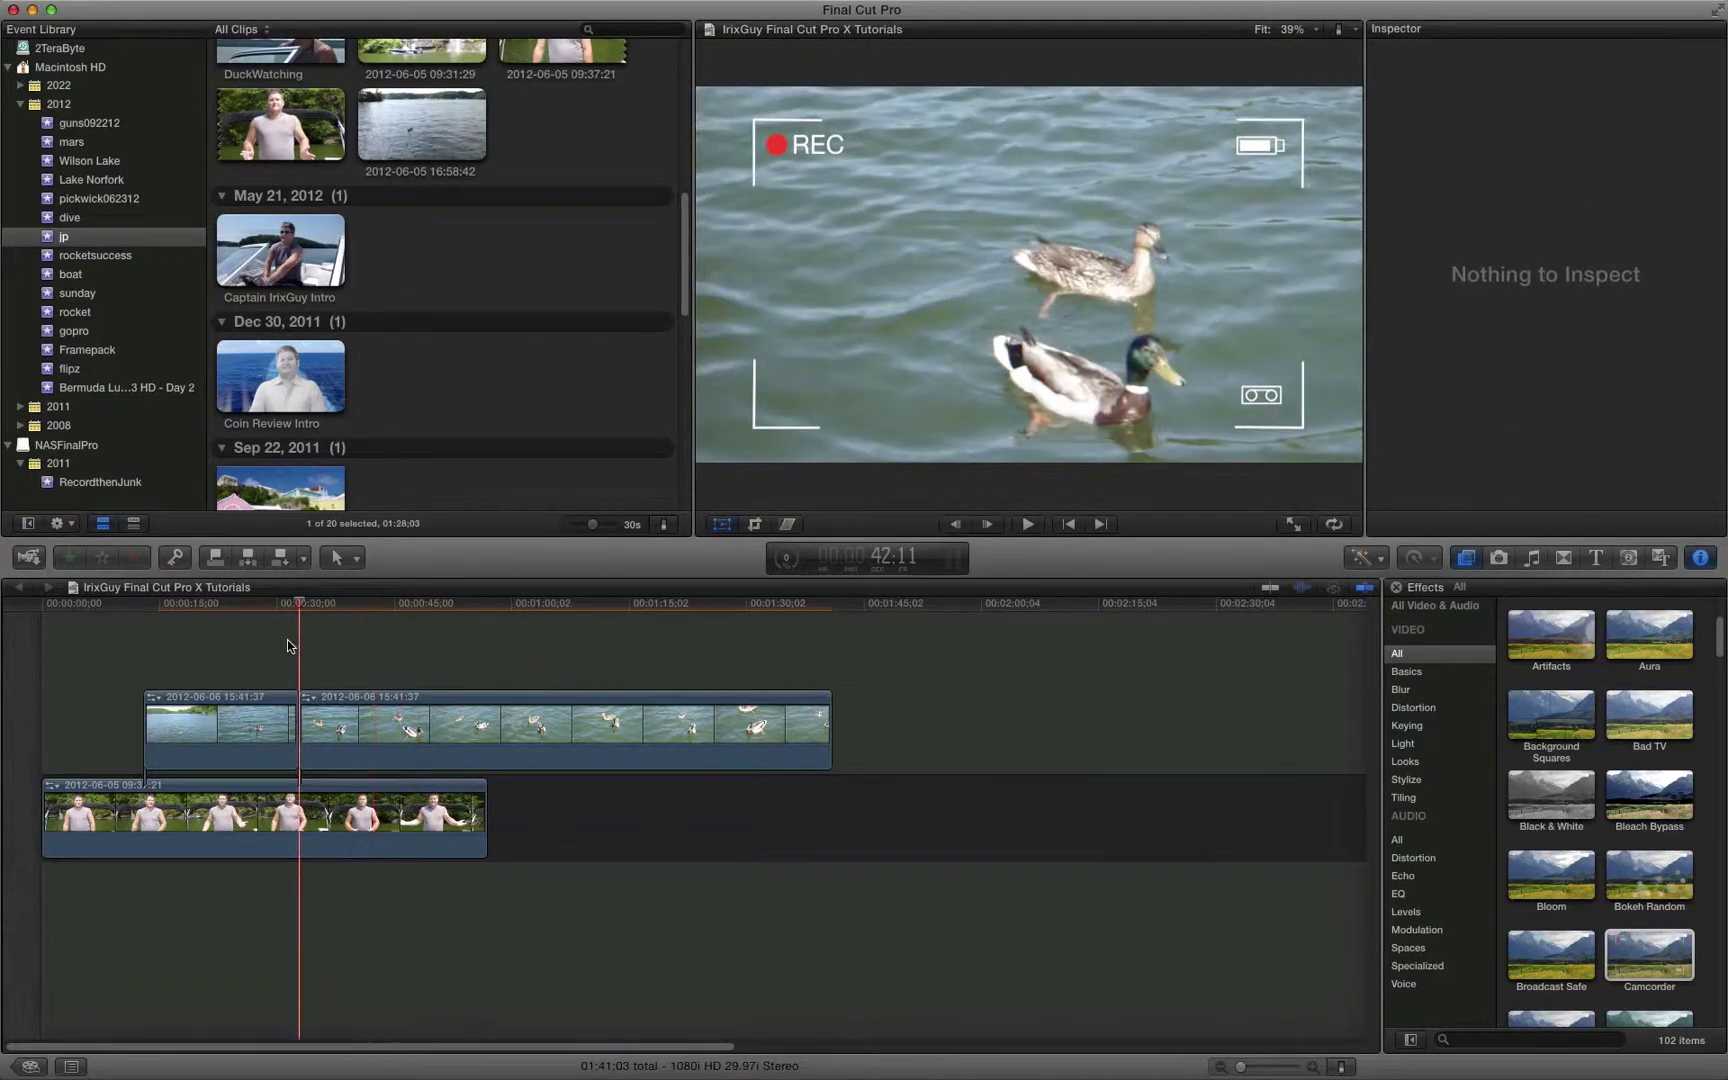
left_click(163, 626)
left_click(120, 629)
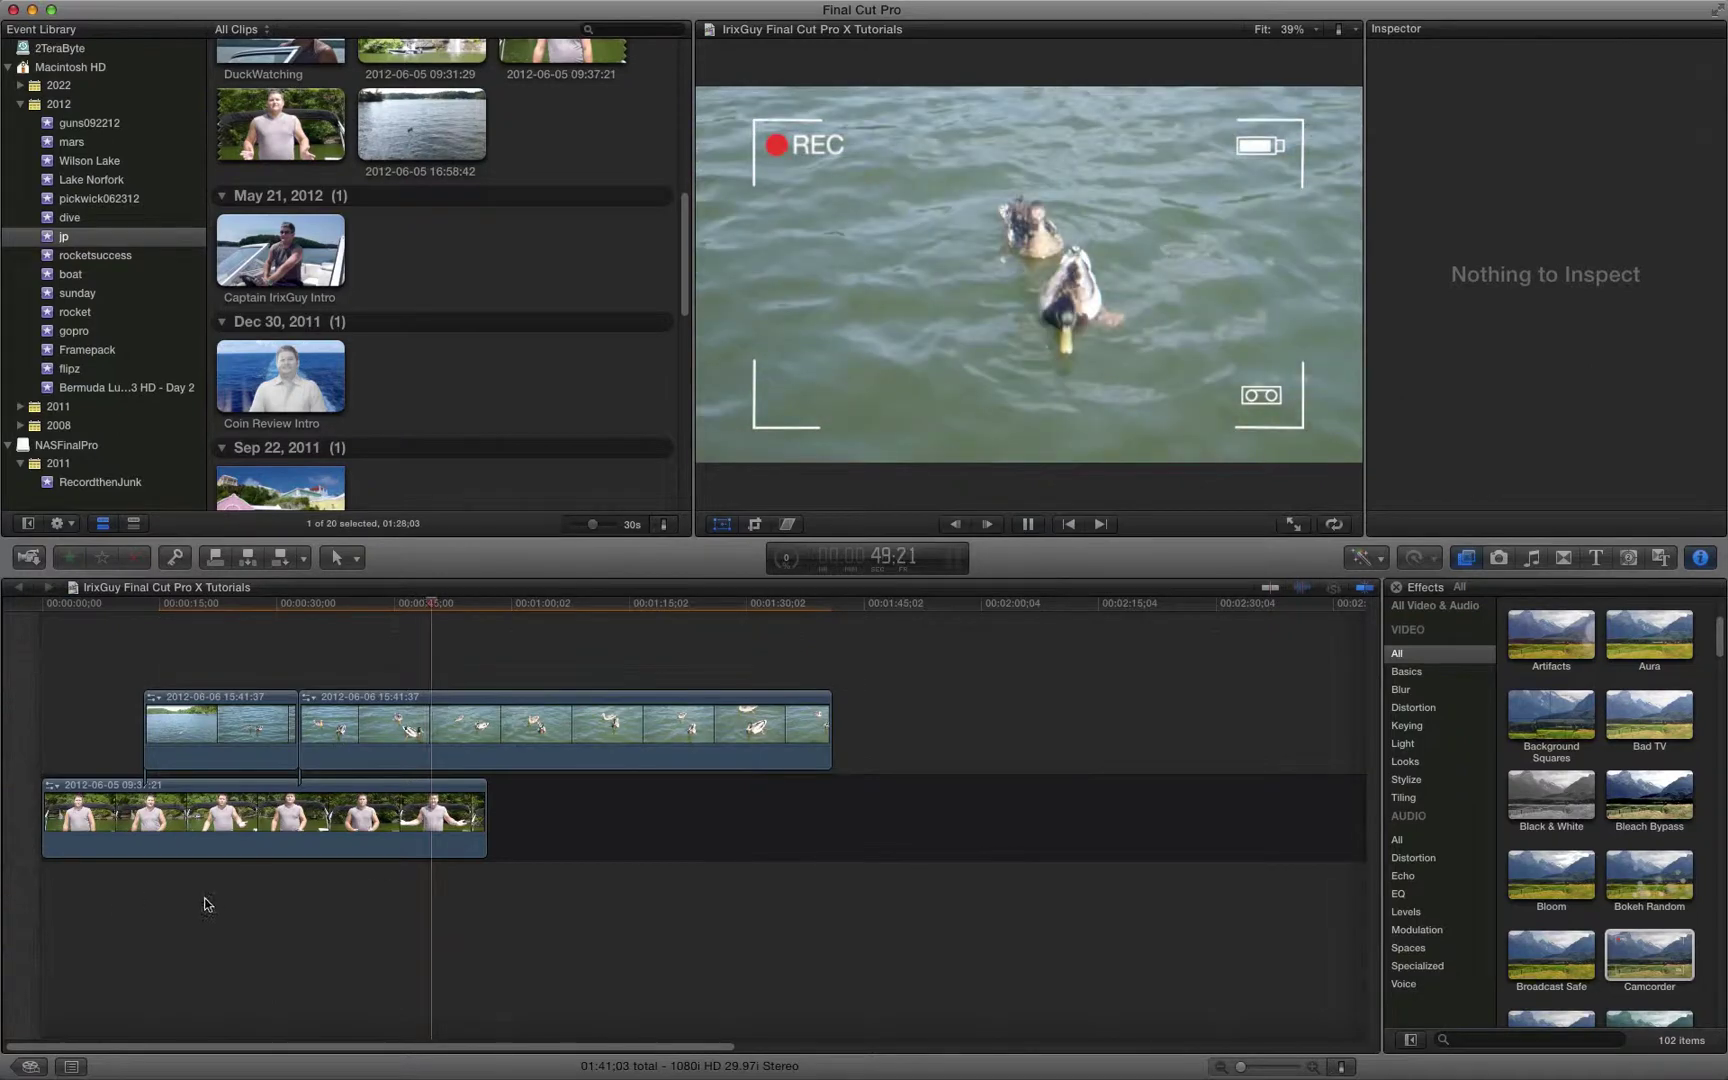
left_click(1032, 523)
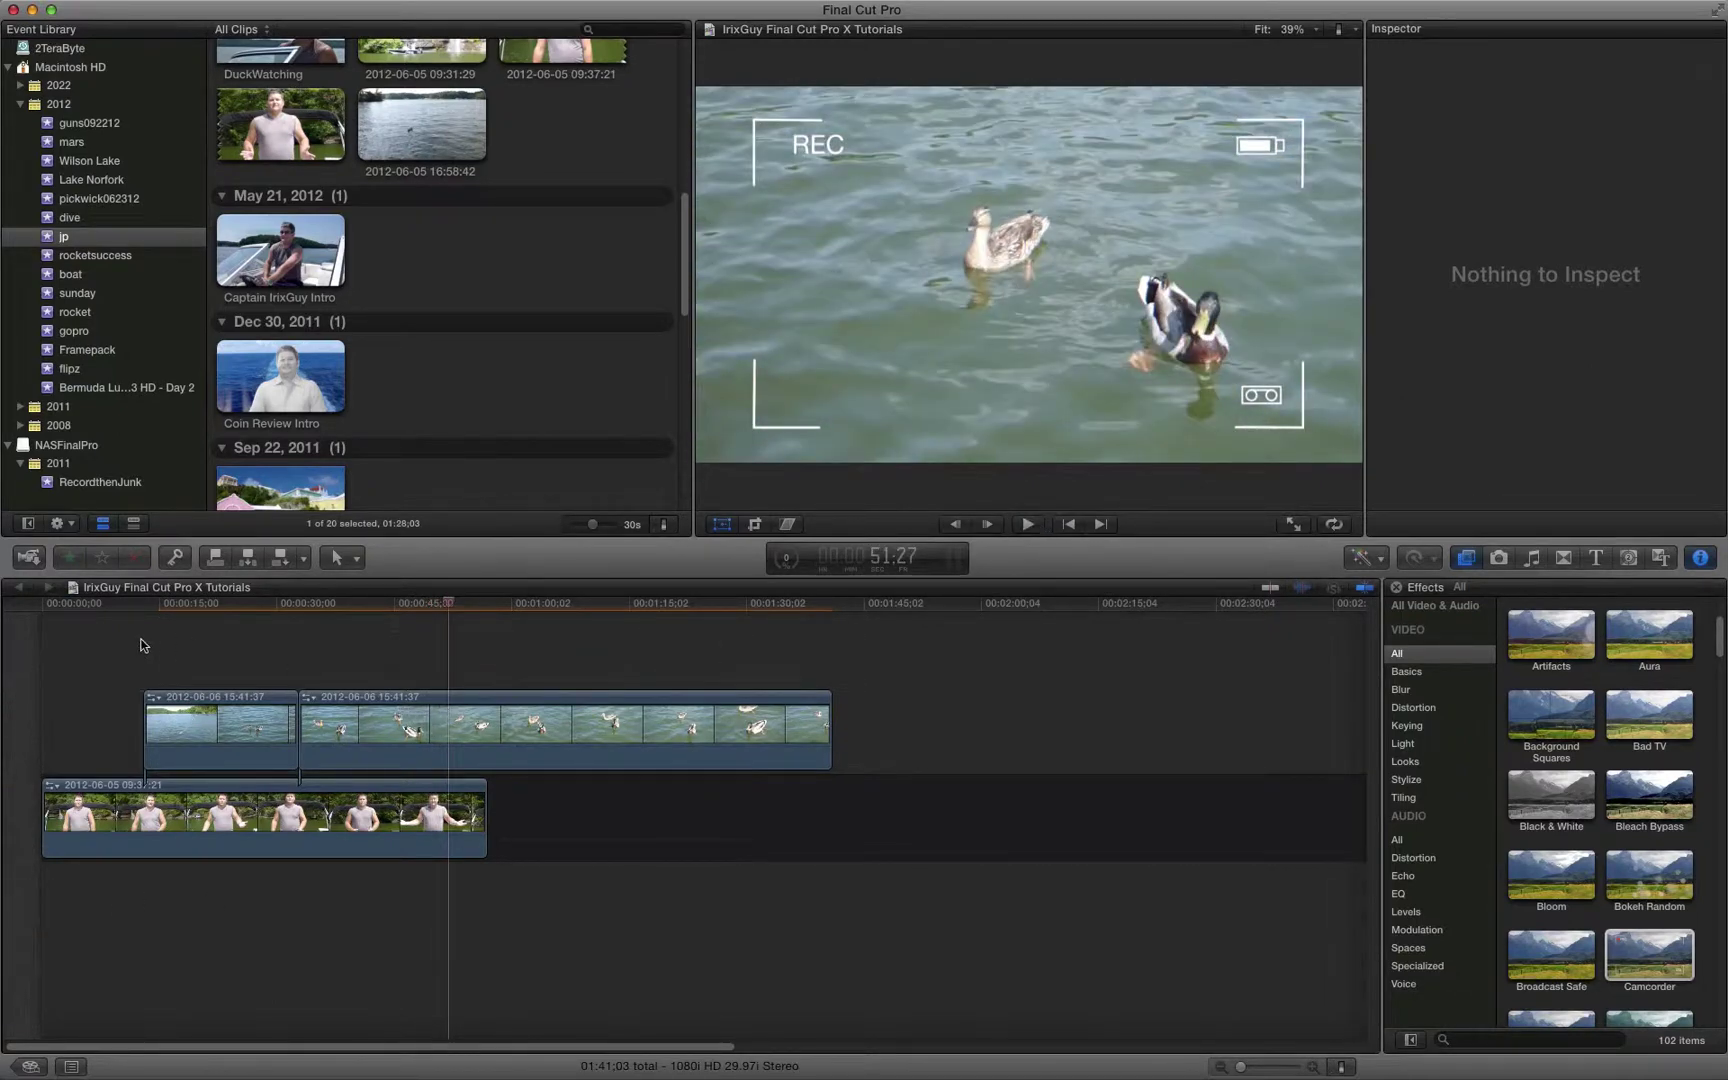
left_click(225, 648)
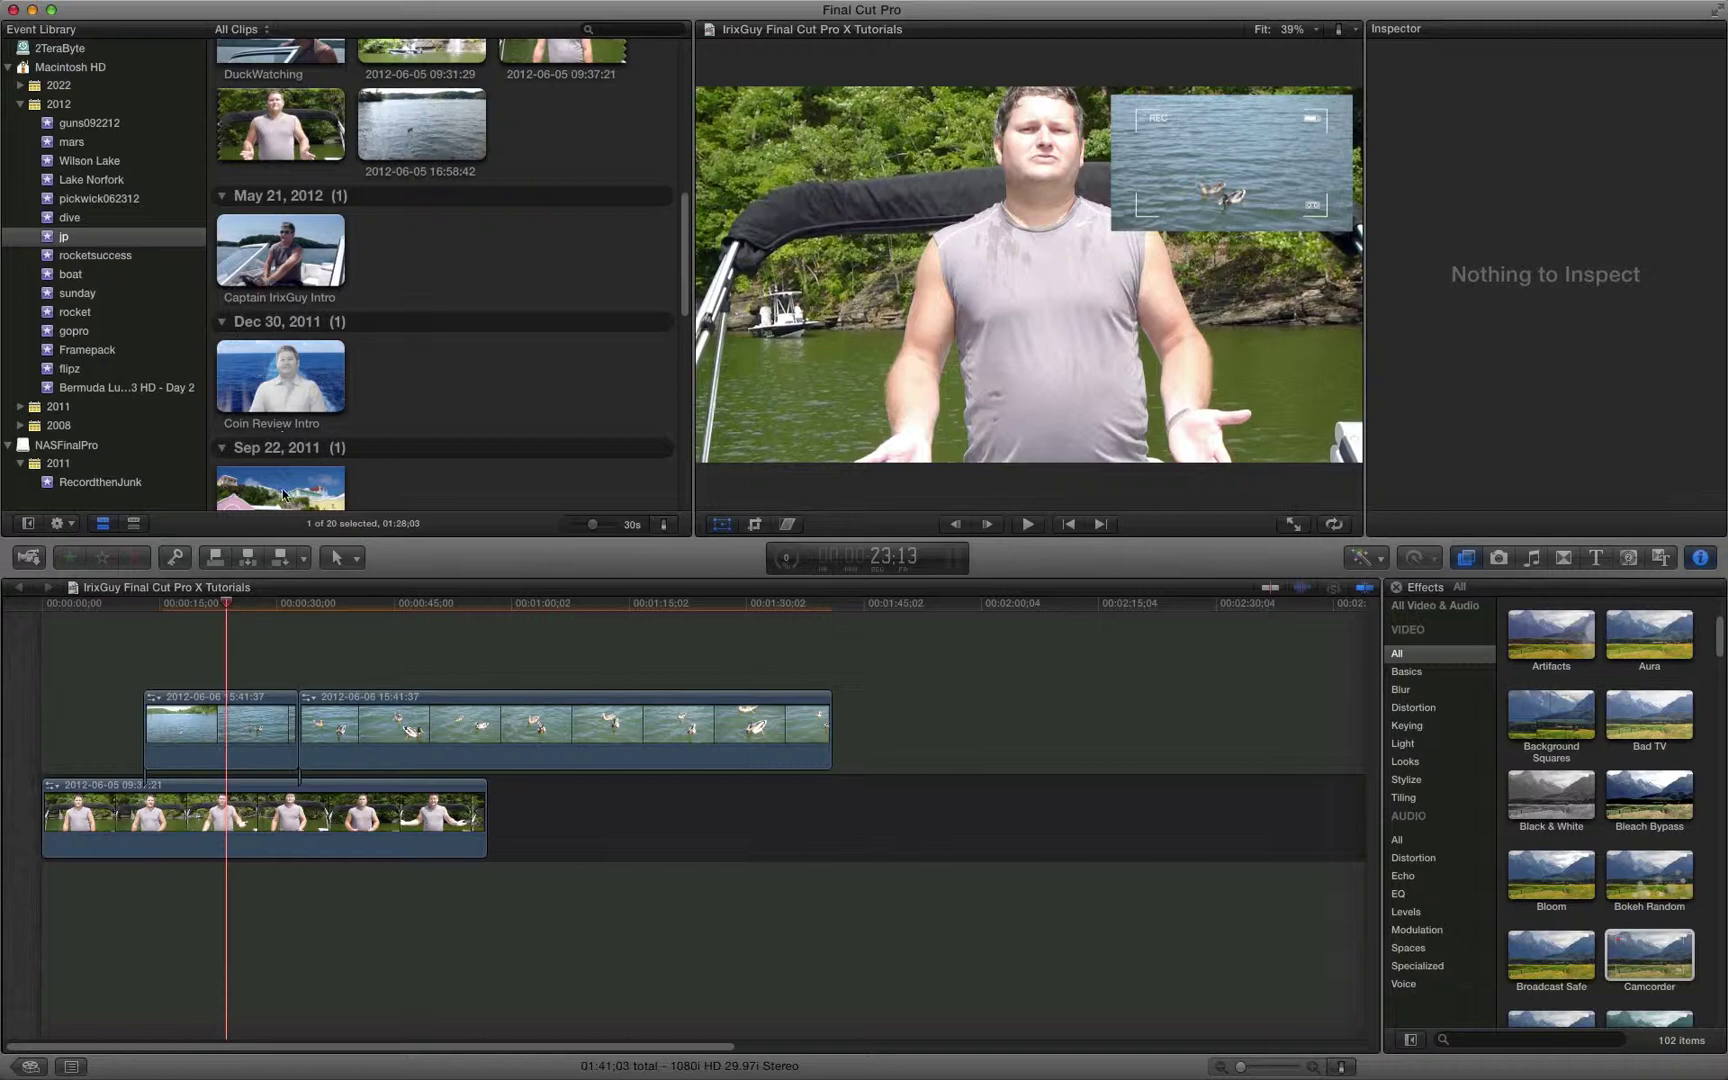
left_click_drag(687, 300, 684, 265)
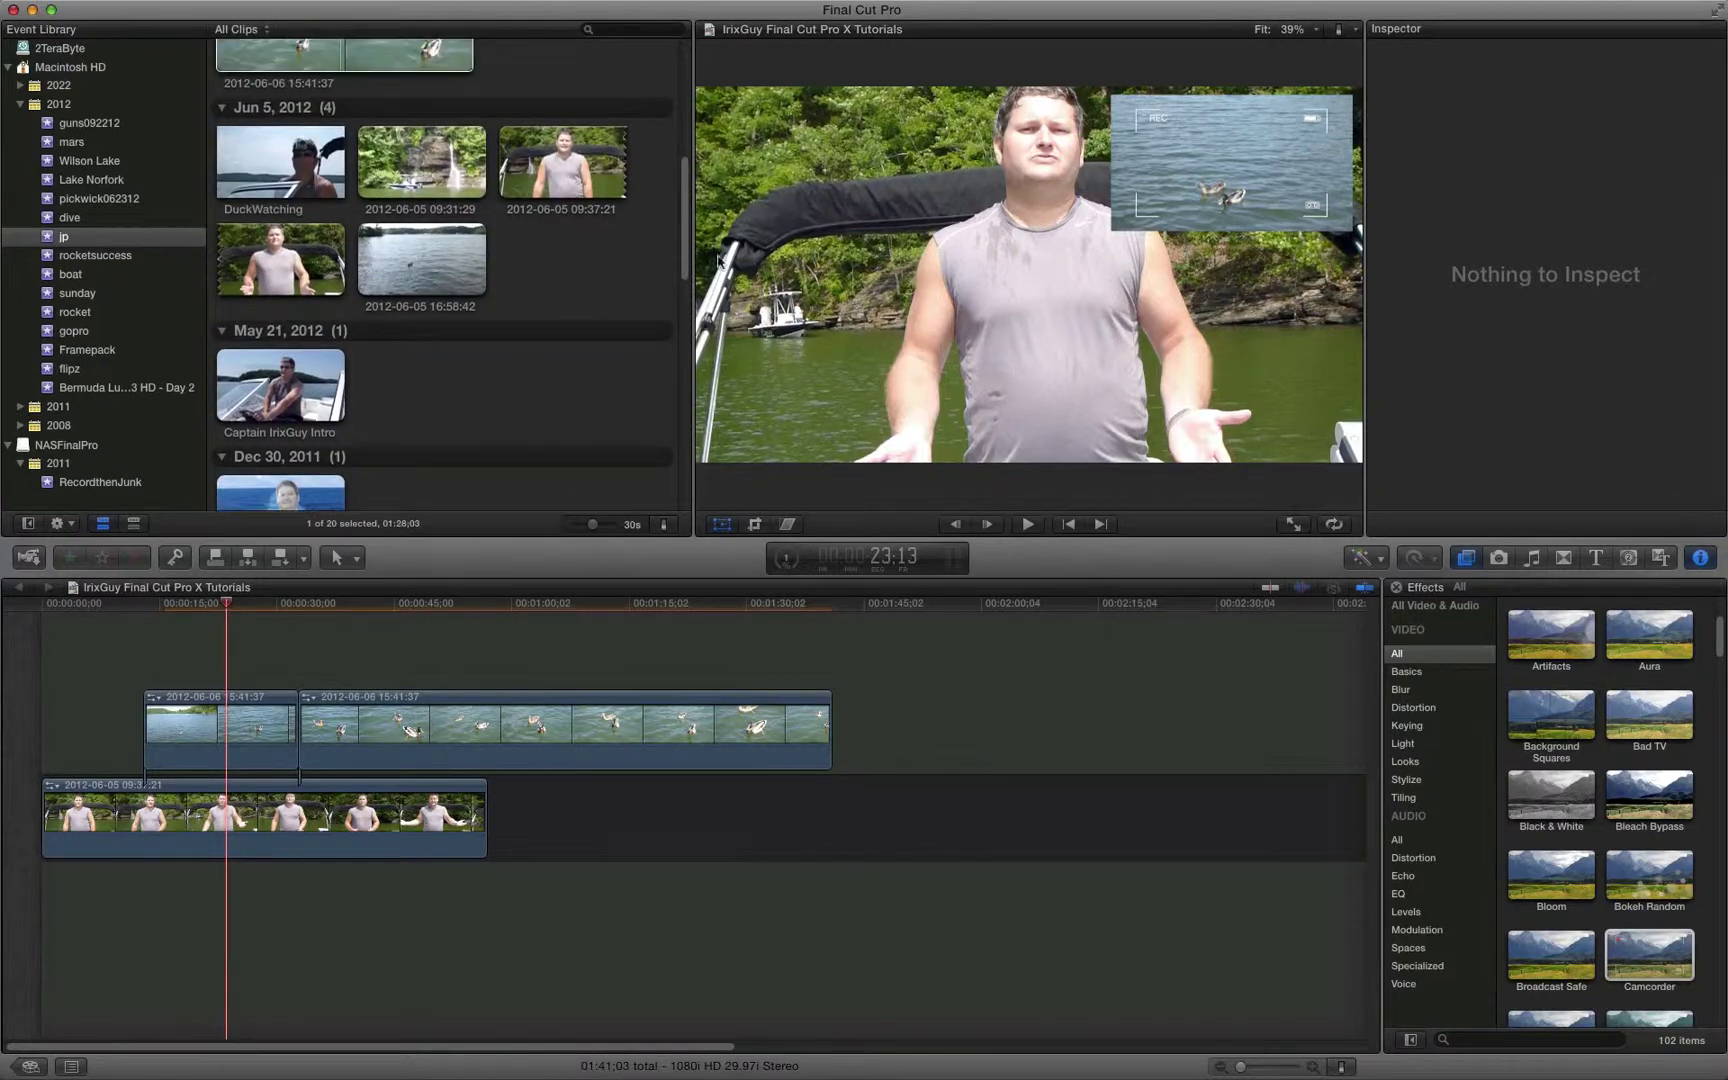
- Connect the waterfall clip above the storyline at the playhead and detach its audio
key("super+1")
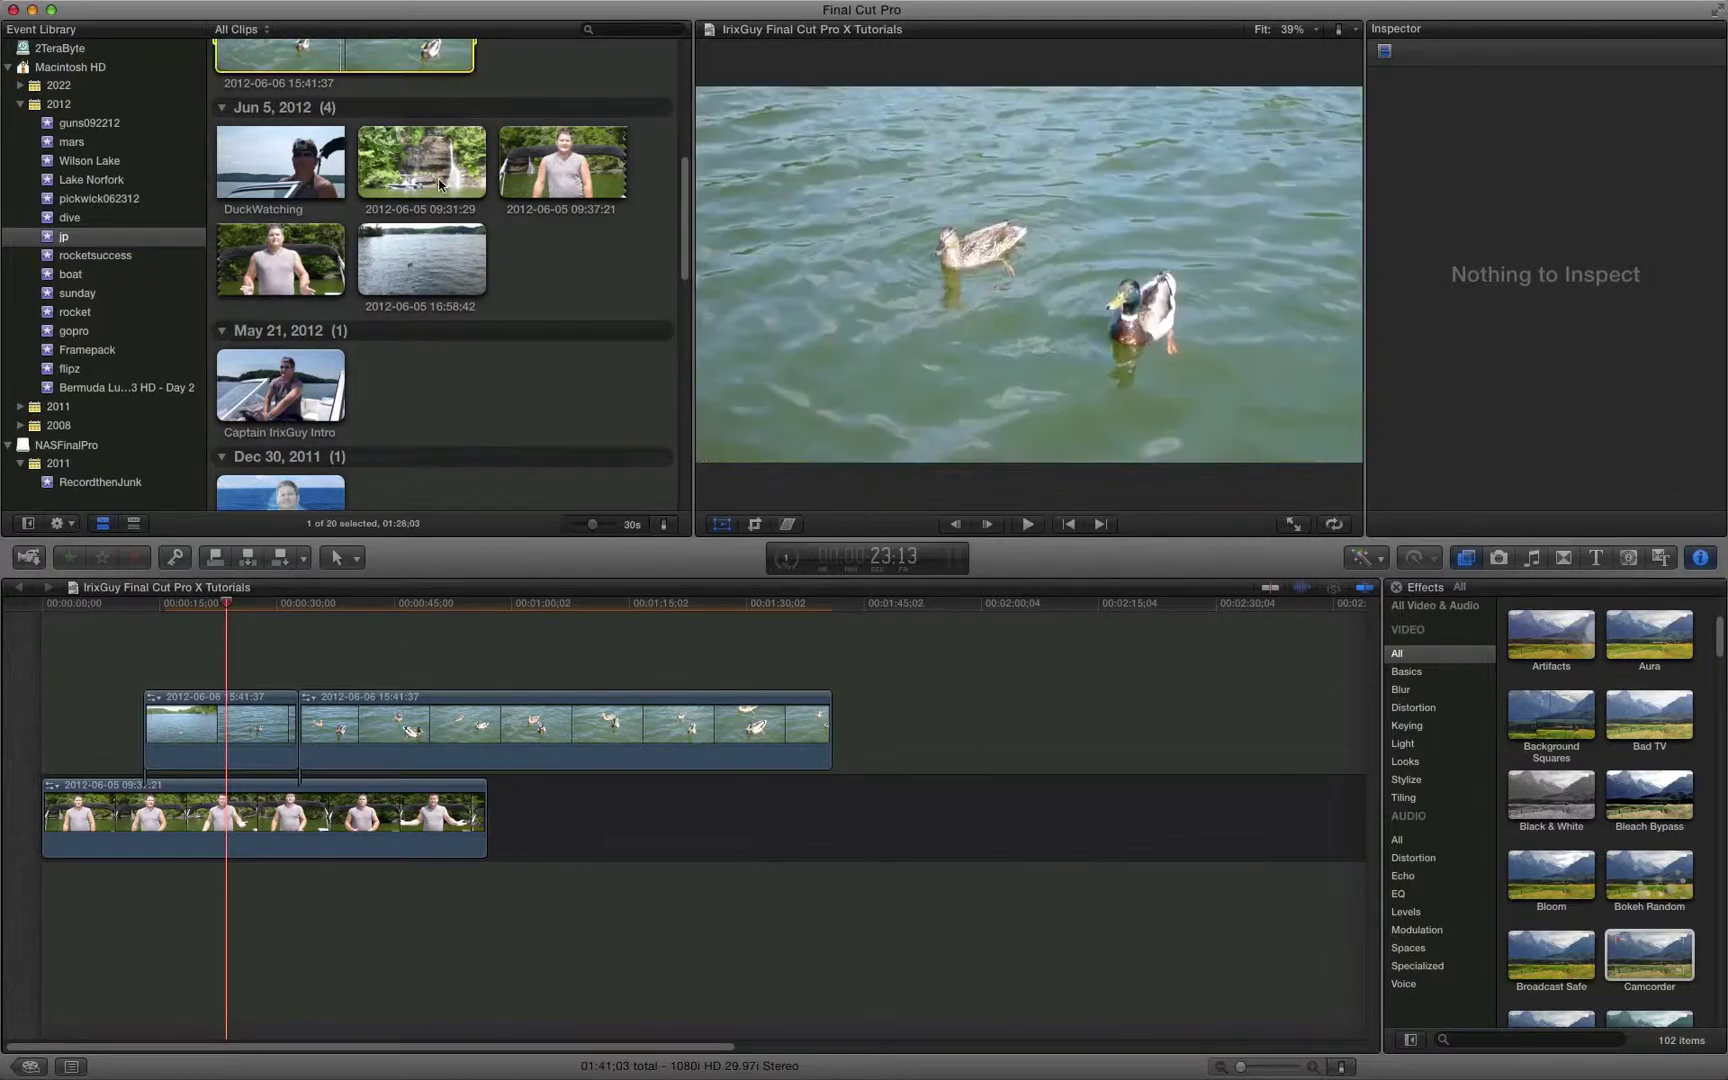
left_click(425, 178)
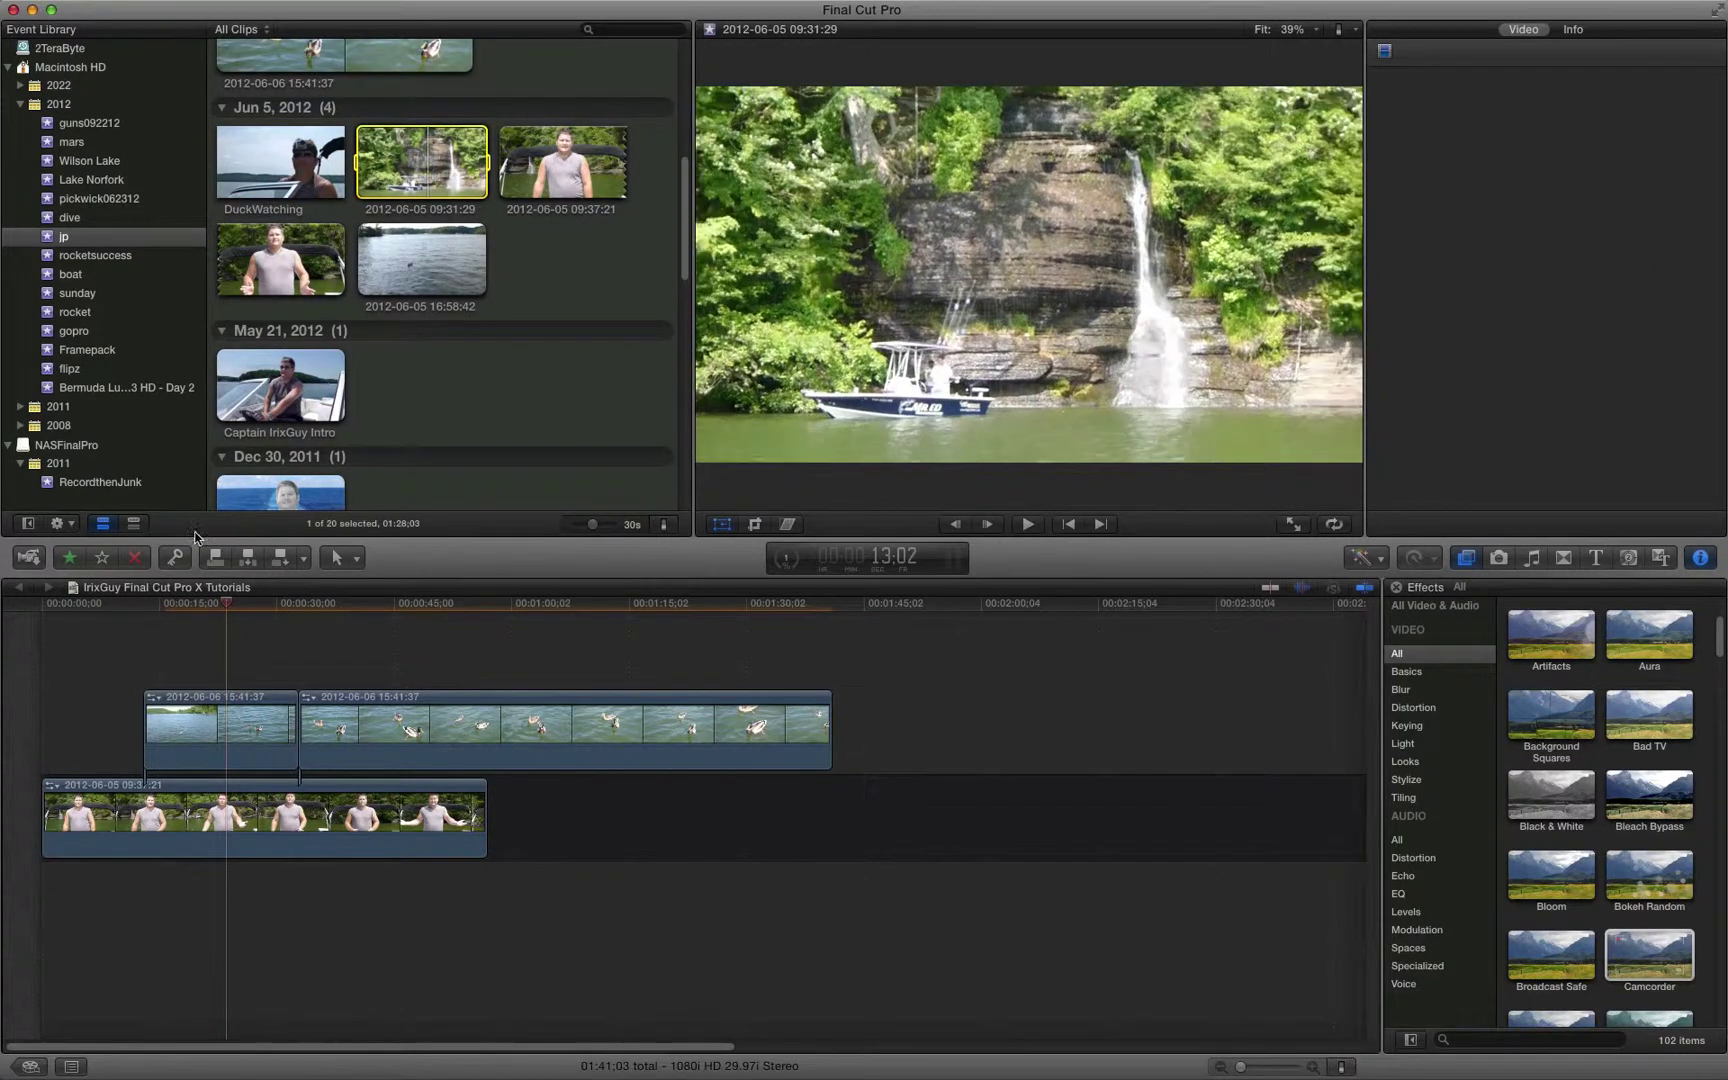
left_click(107, 641)
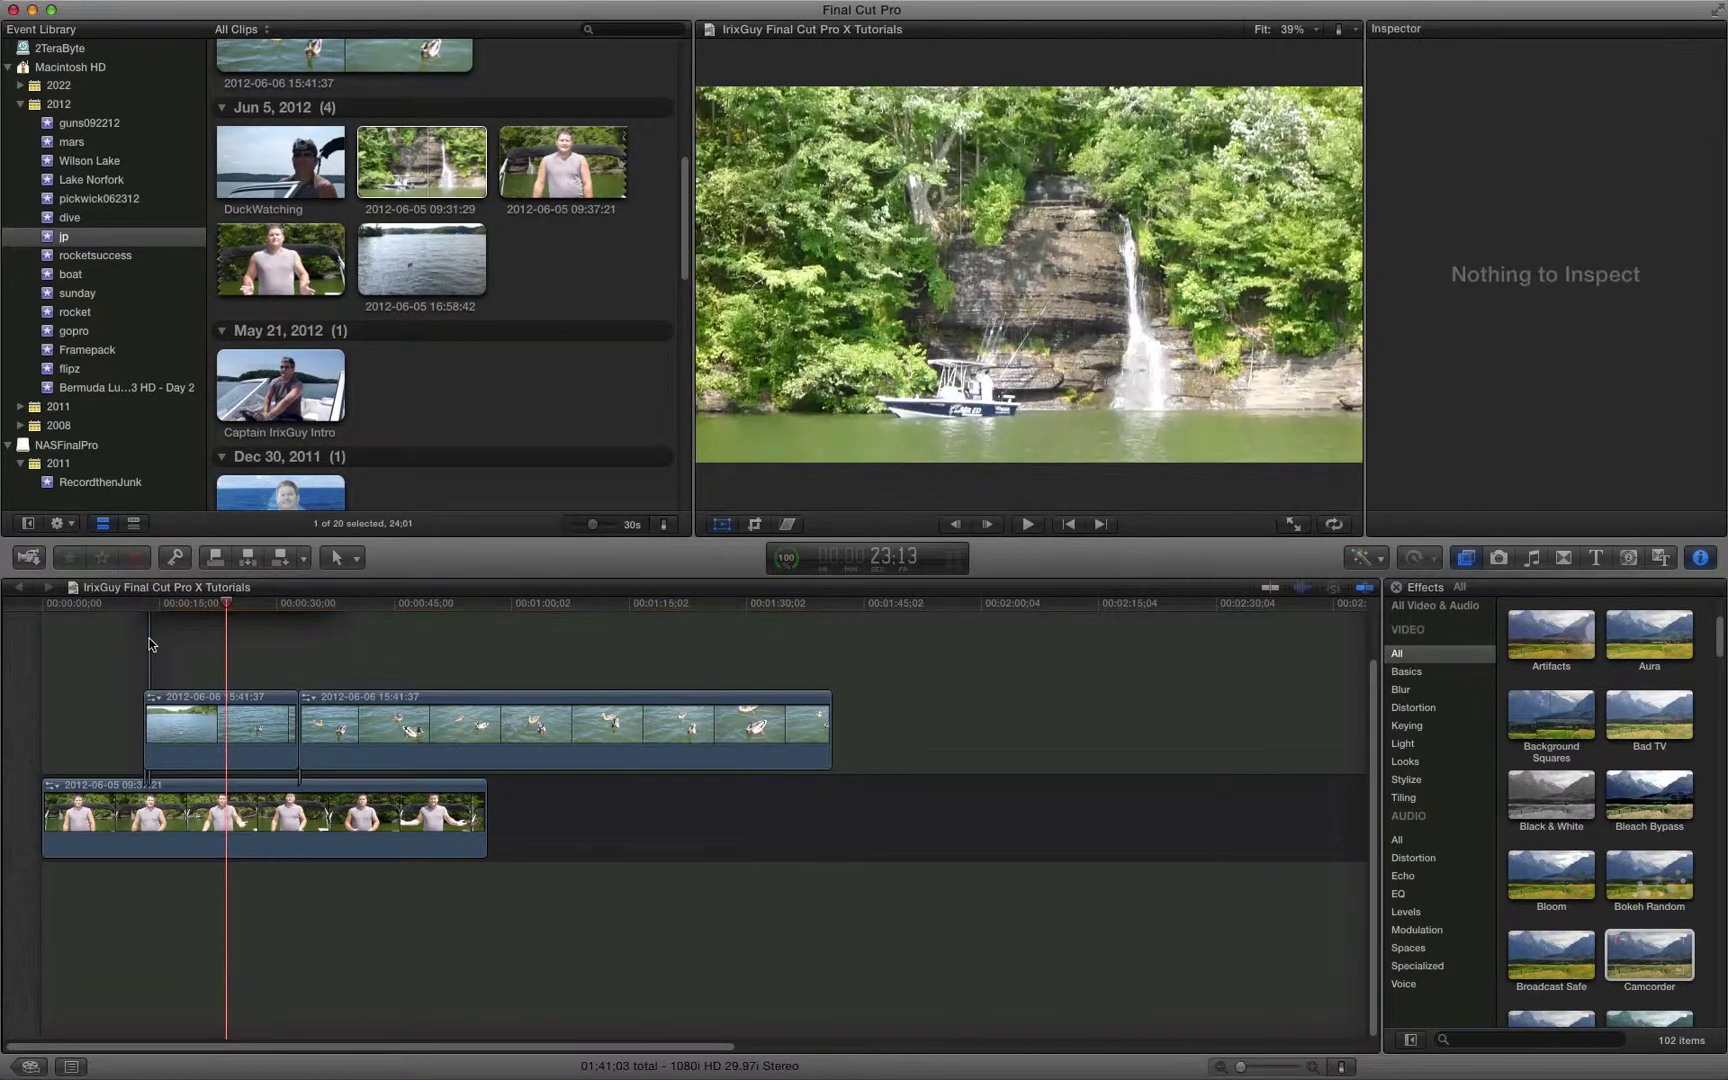
key("q")
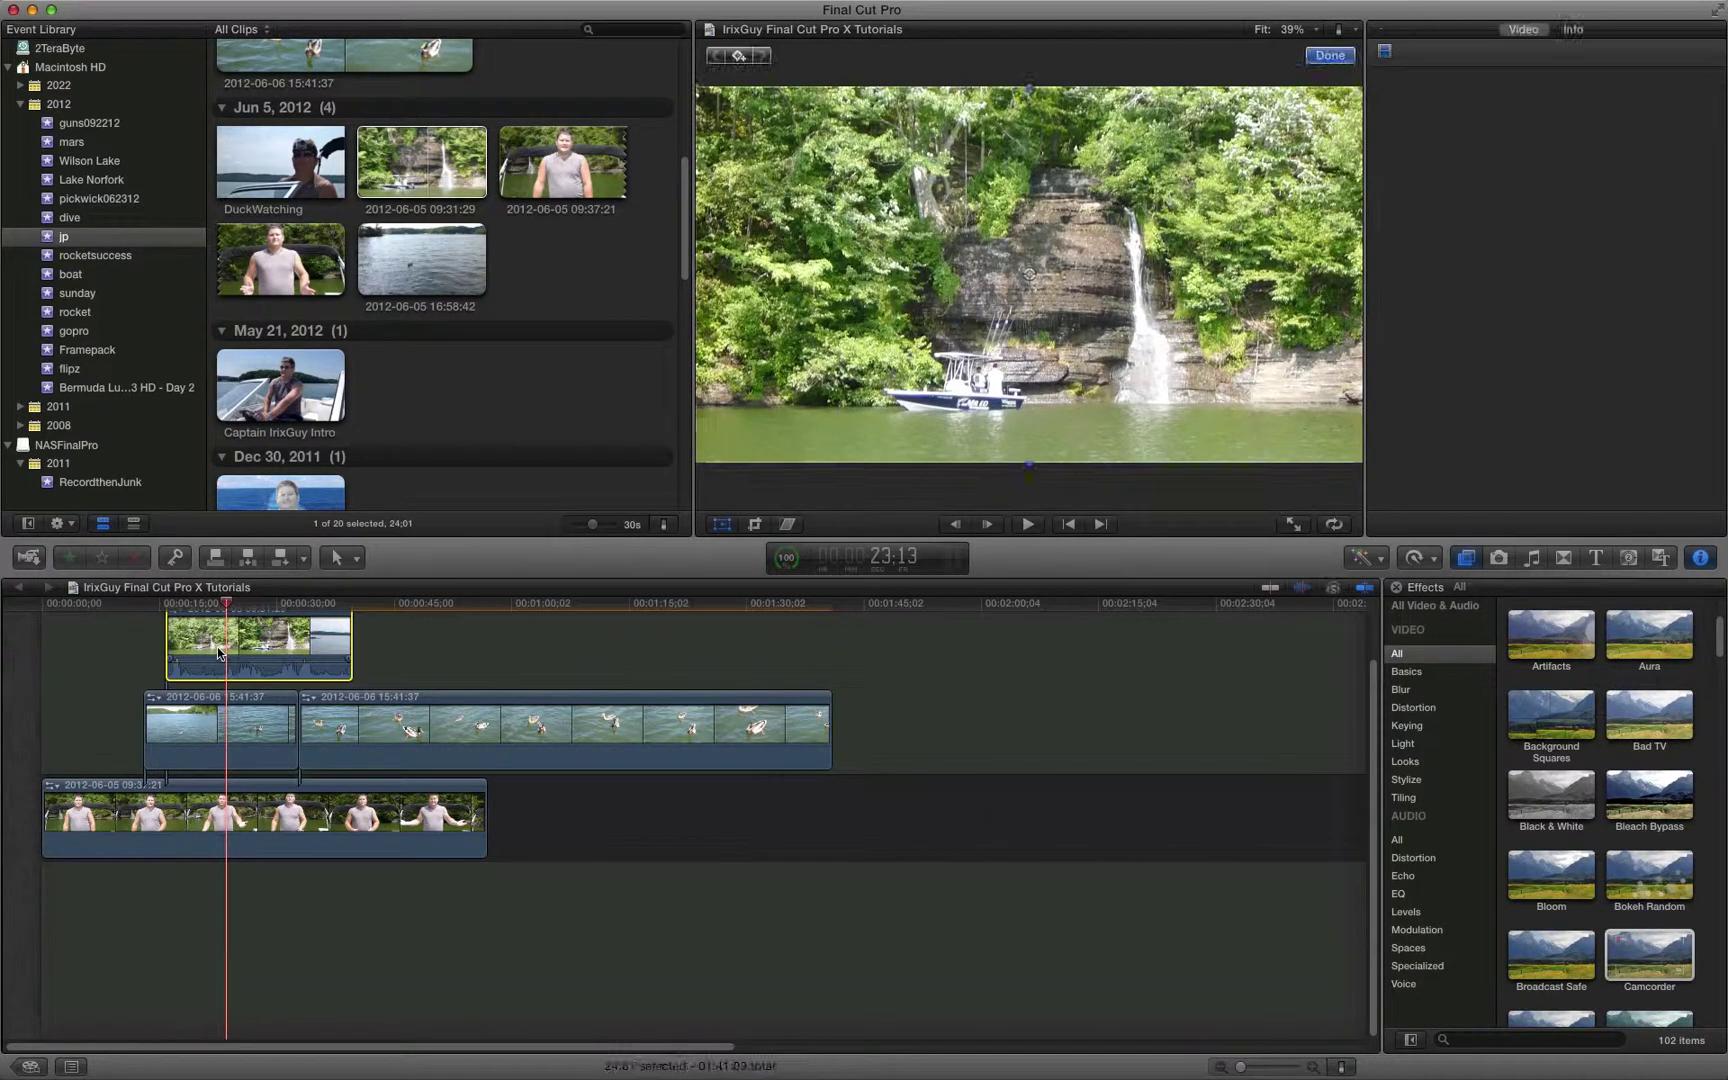
left_click(219, 653)
right_click(219, 654)
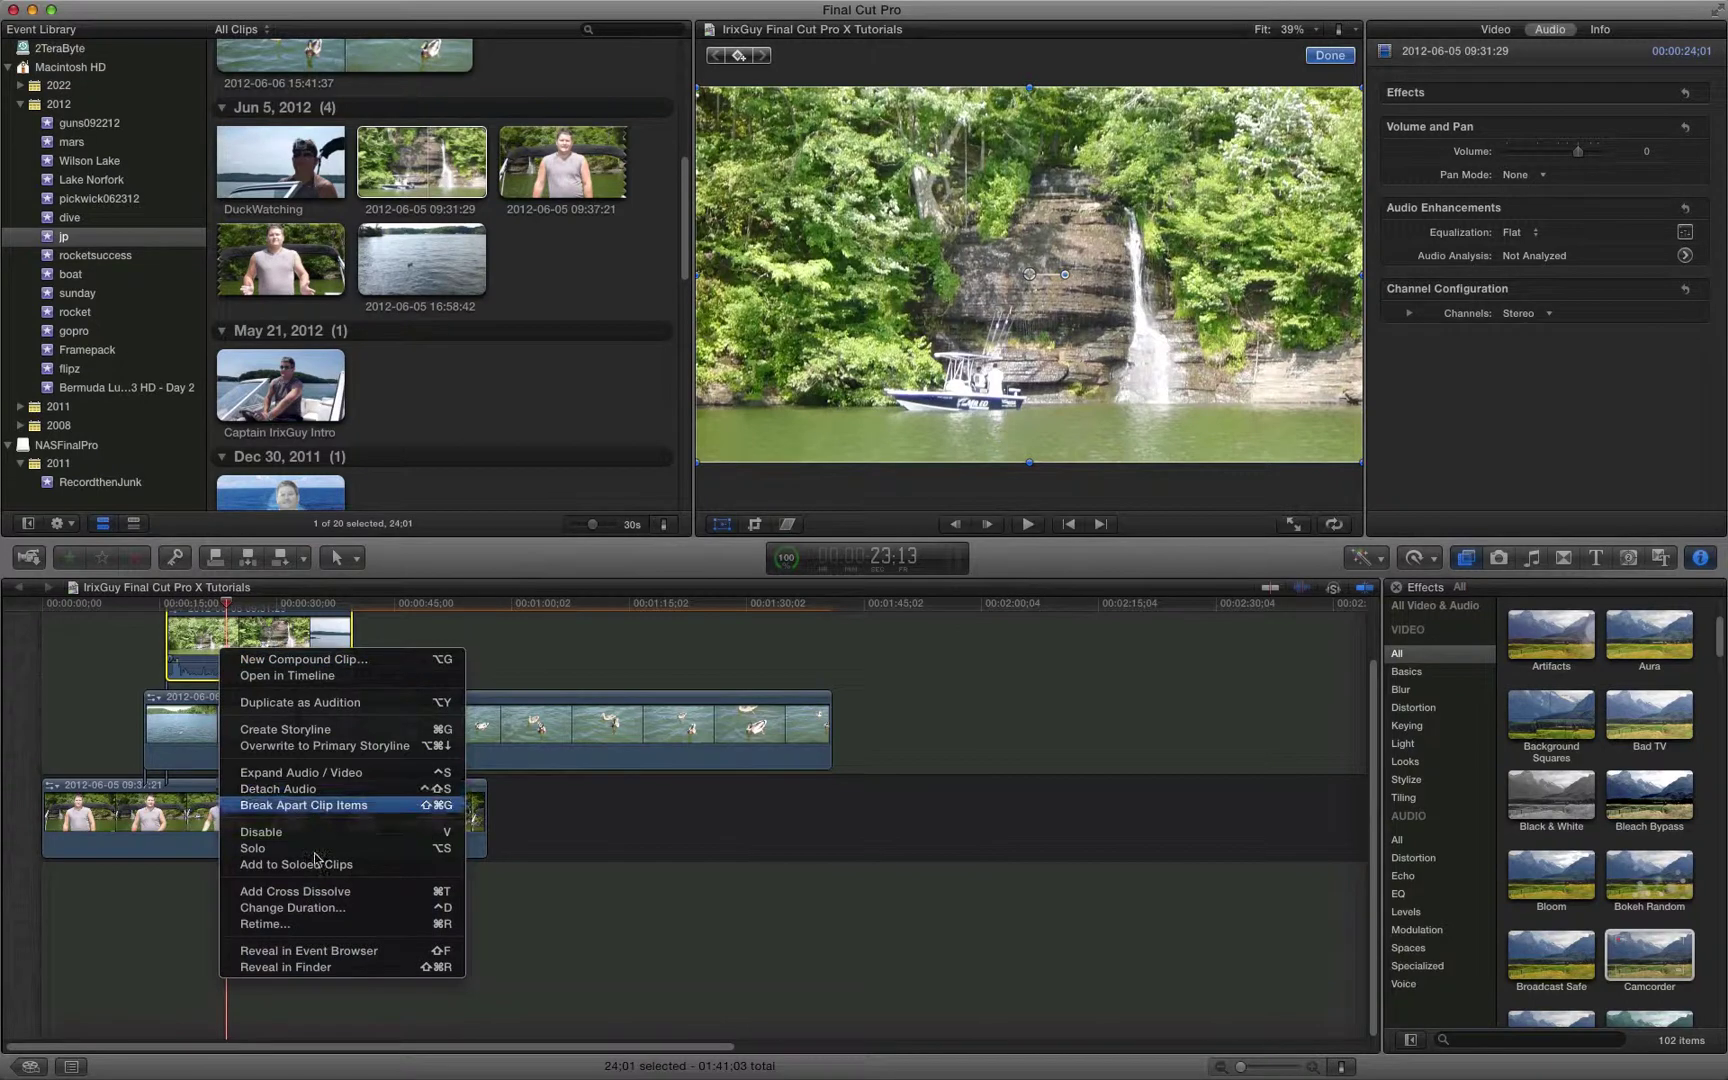
left_click(314, 797)
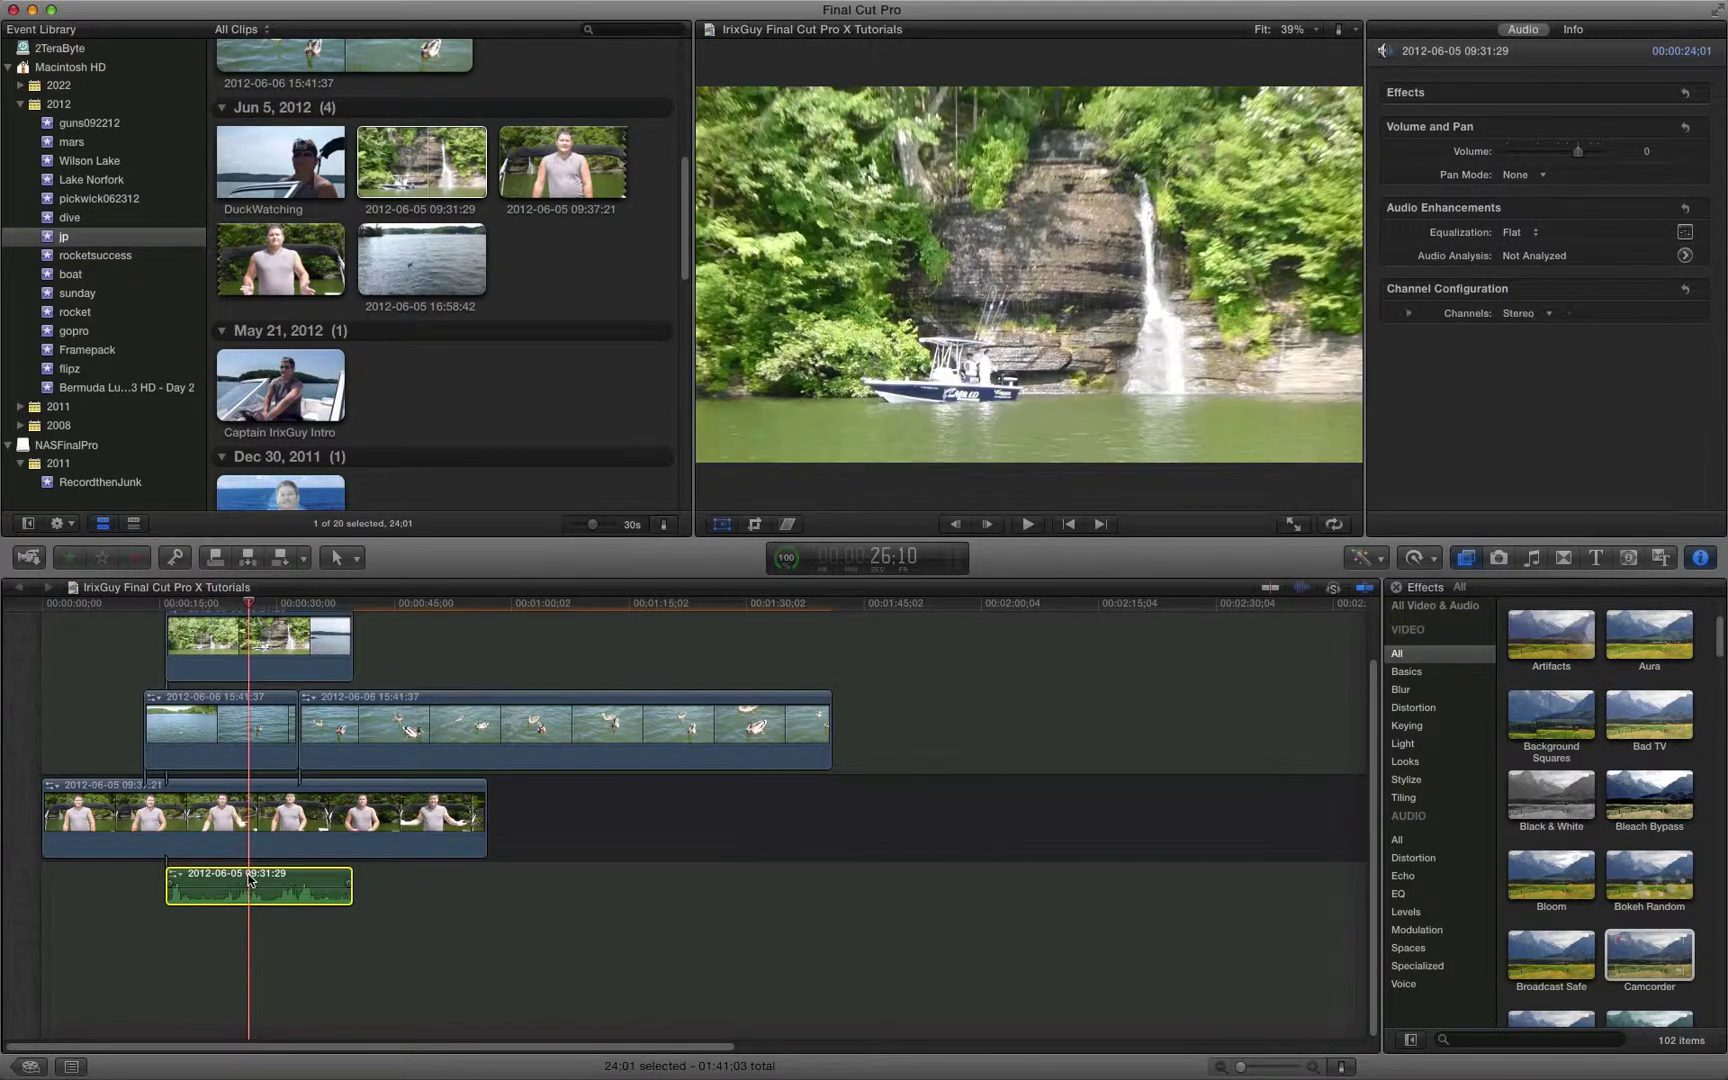
- Scale the waterfall clip to 33% and move it toward the lower left of the frame
left_click(243, 652)
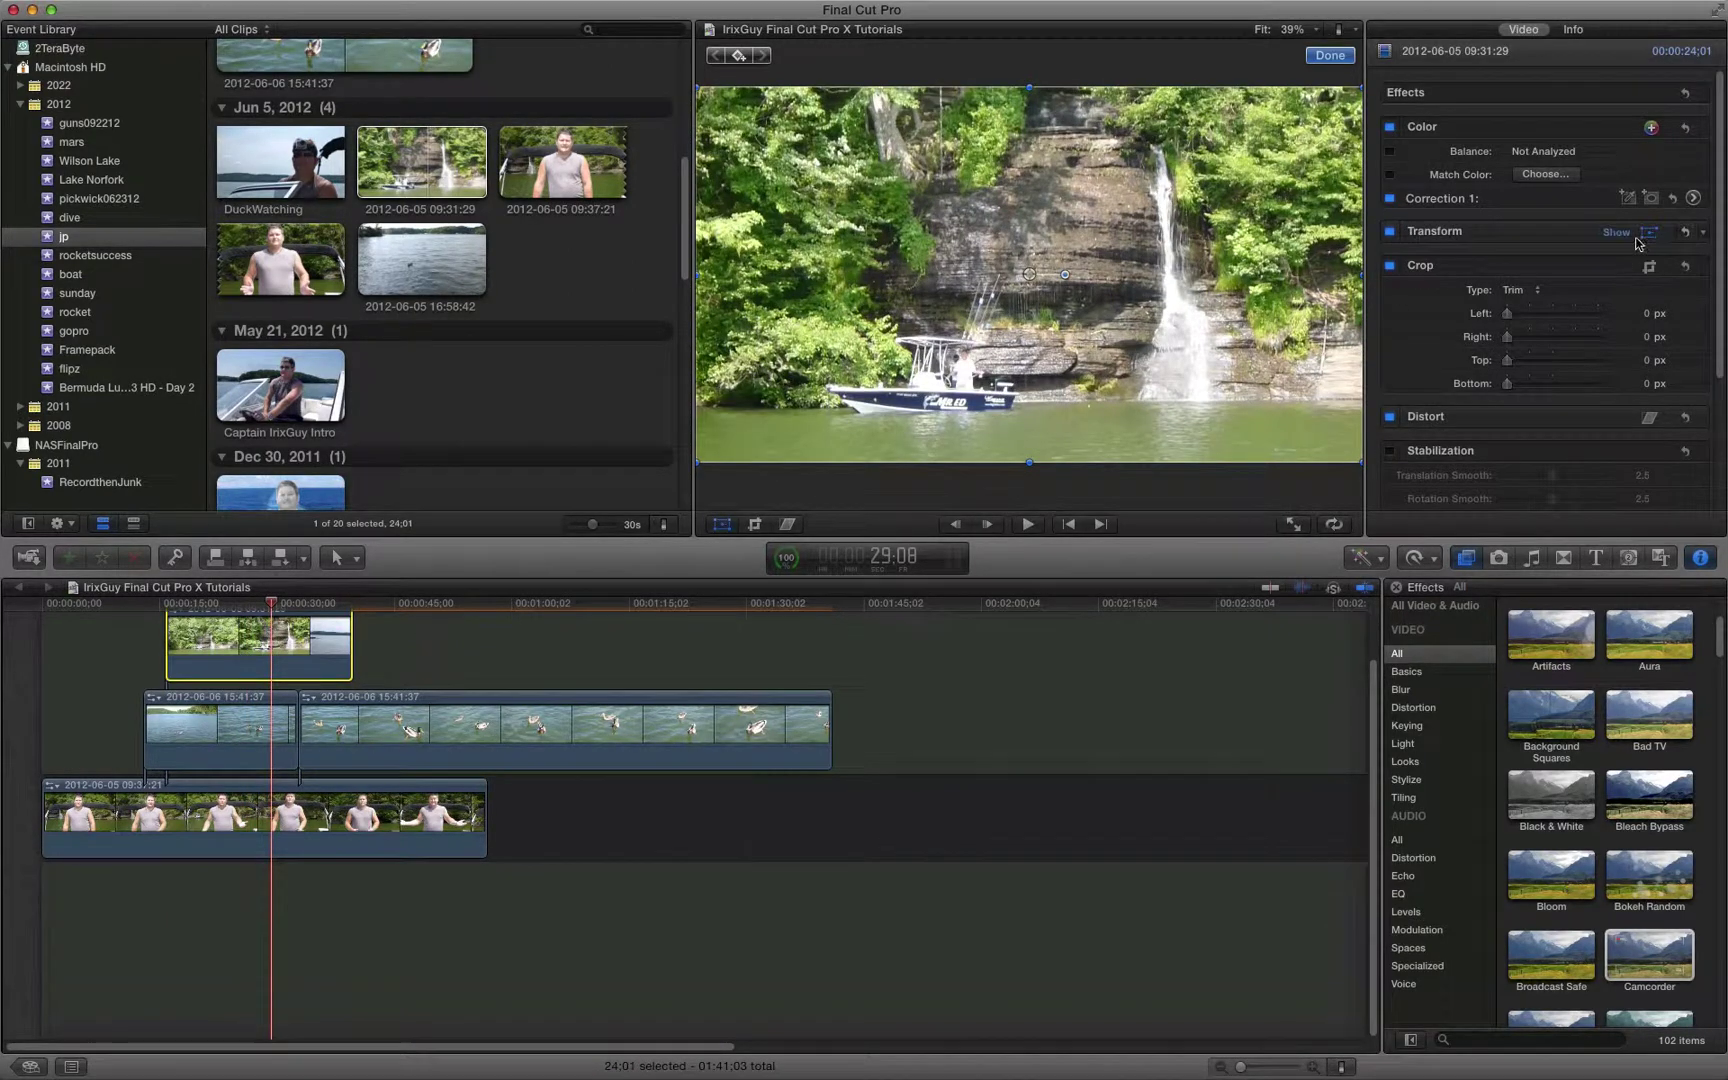
left_click(1302, 430)
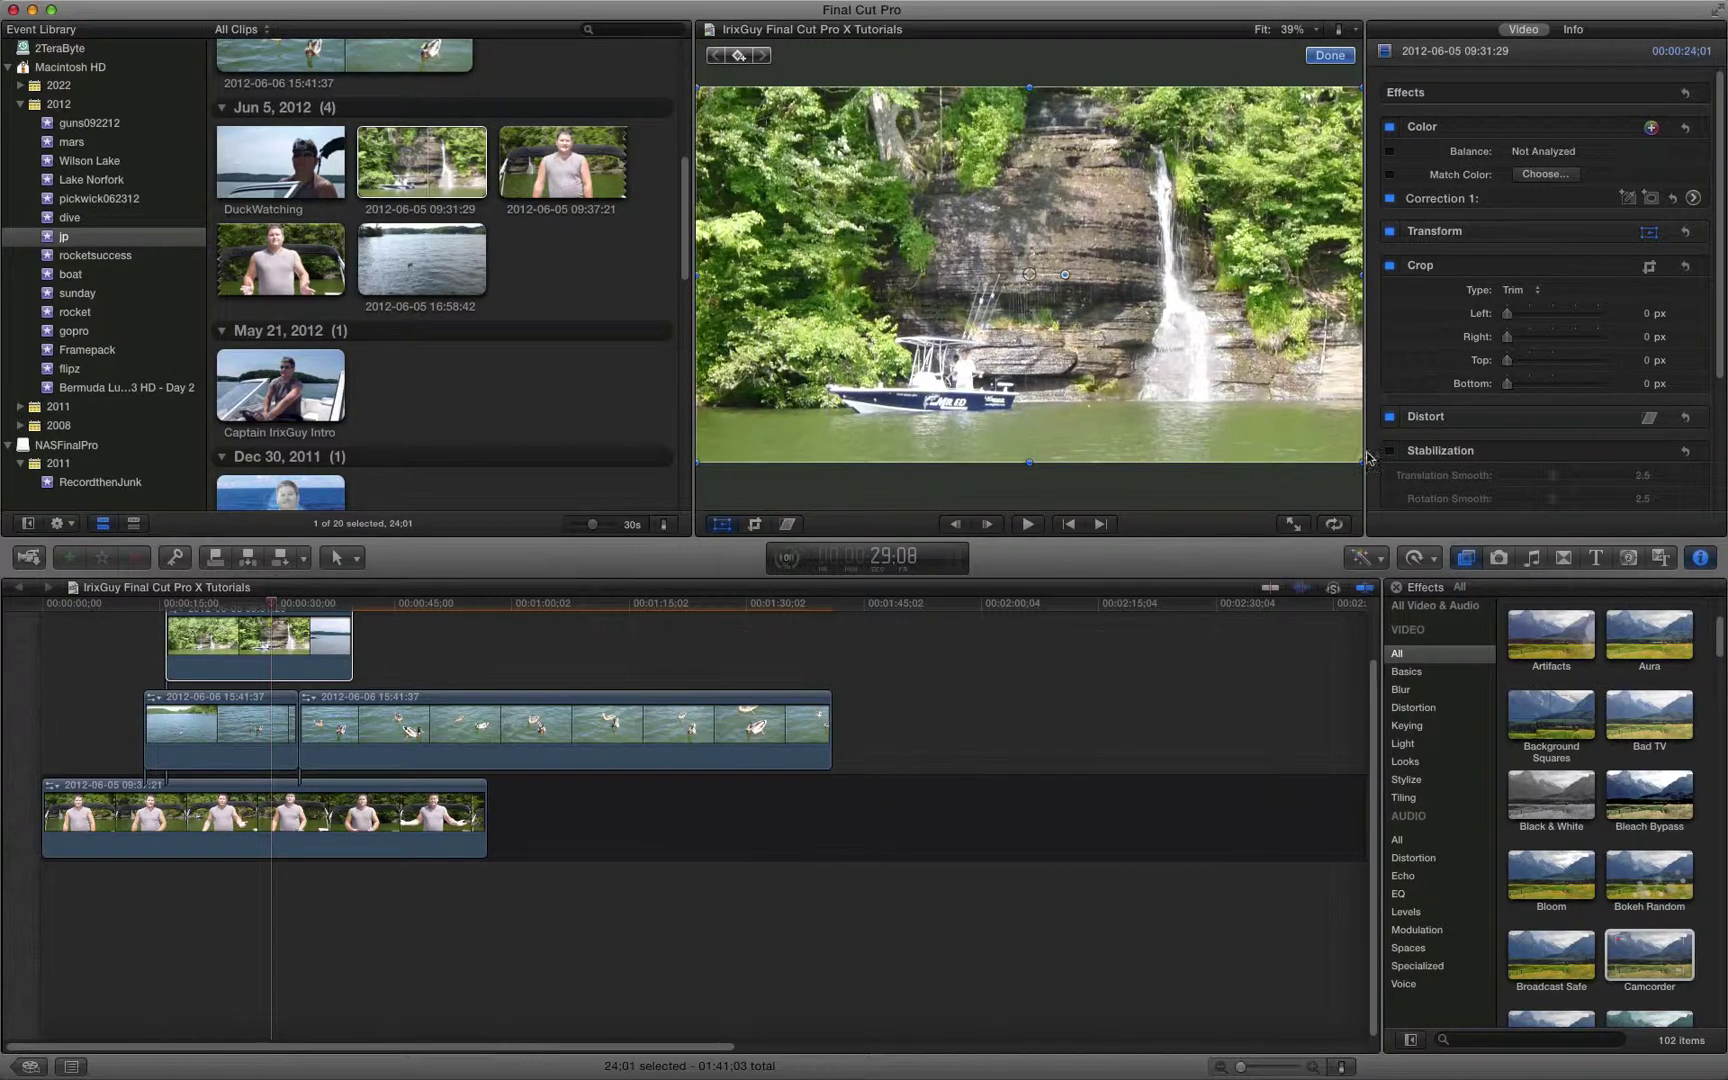
left_click_drag(1358, 462, 1102, 273)
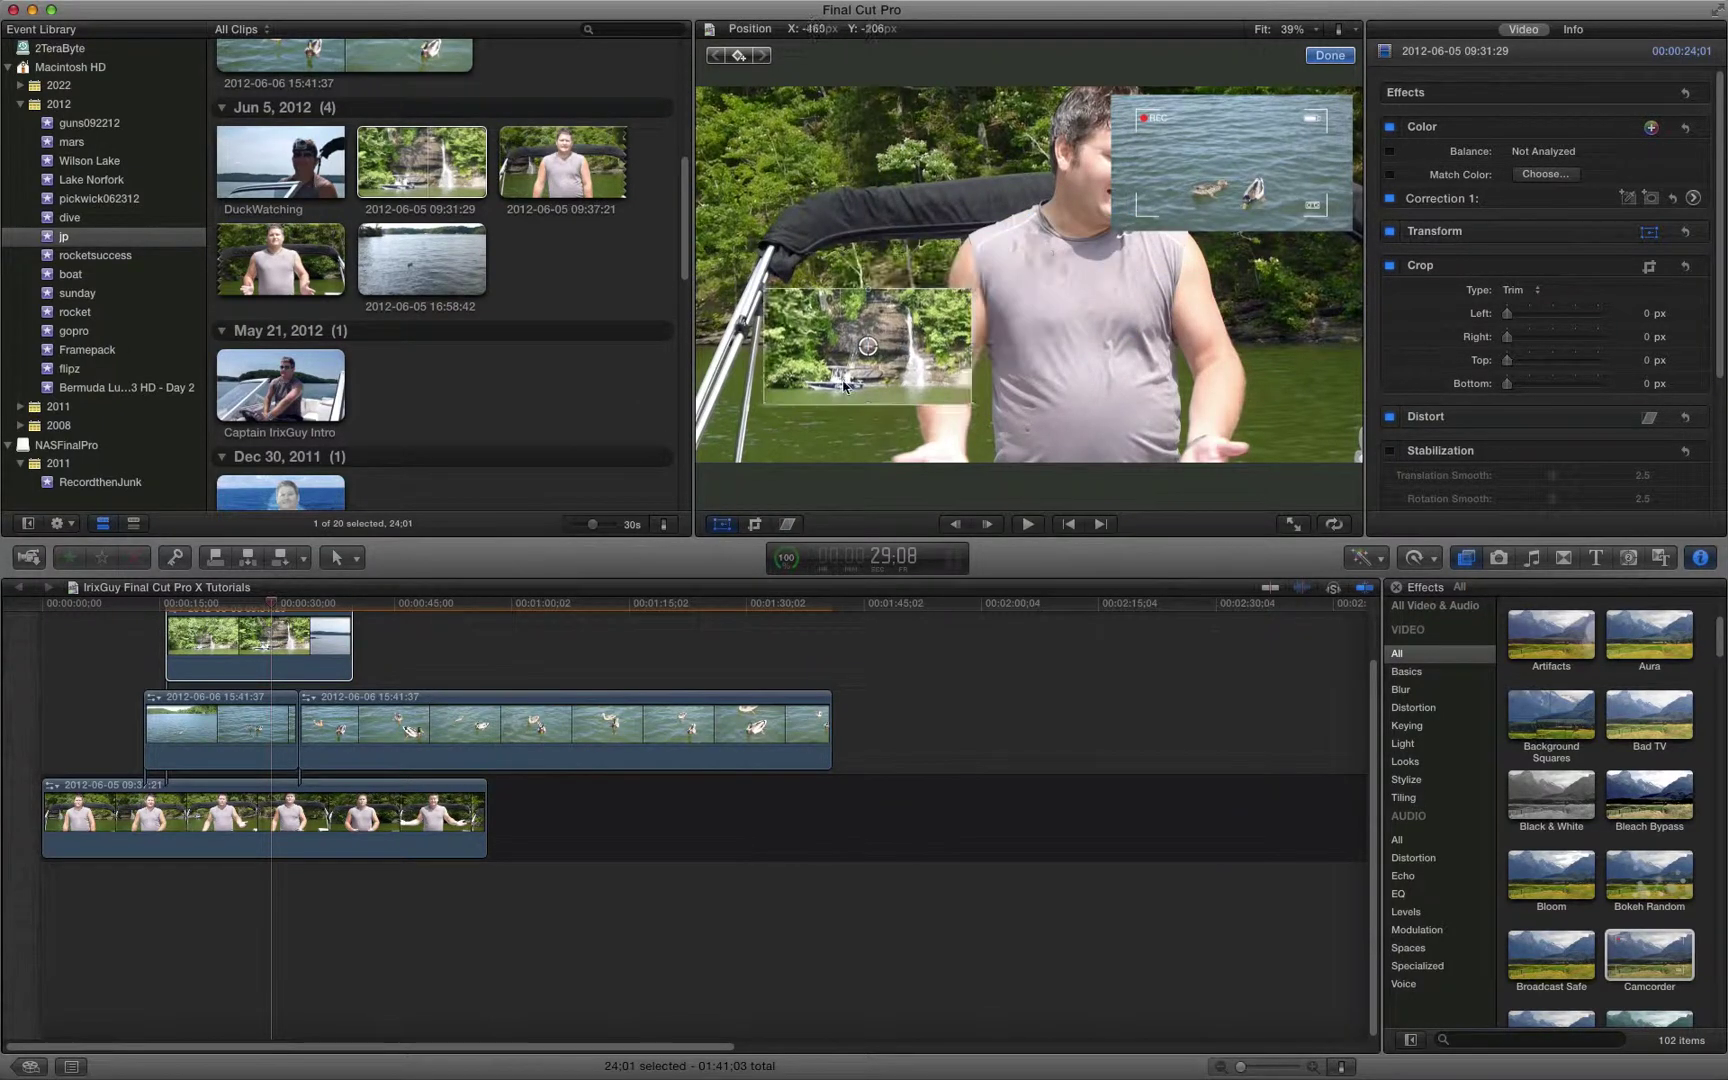
left_click_drag(836, 397, 831, 402)
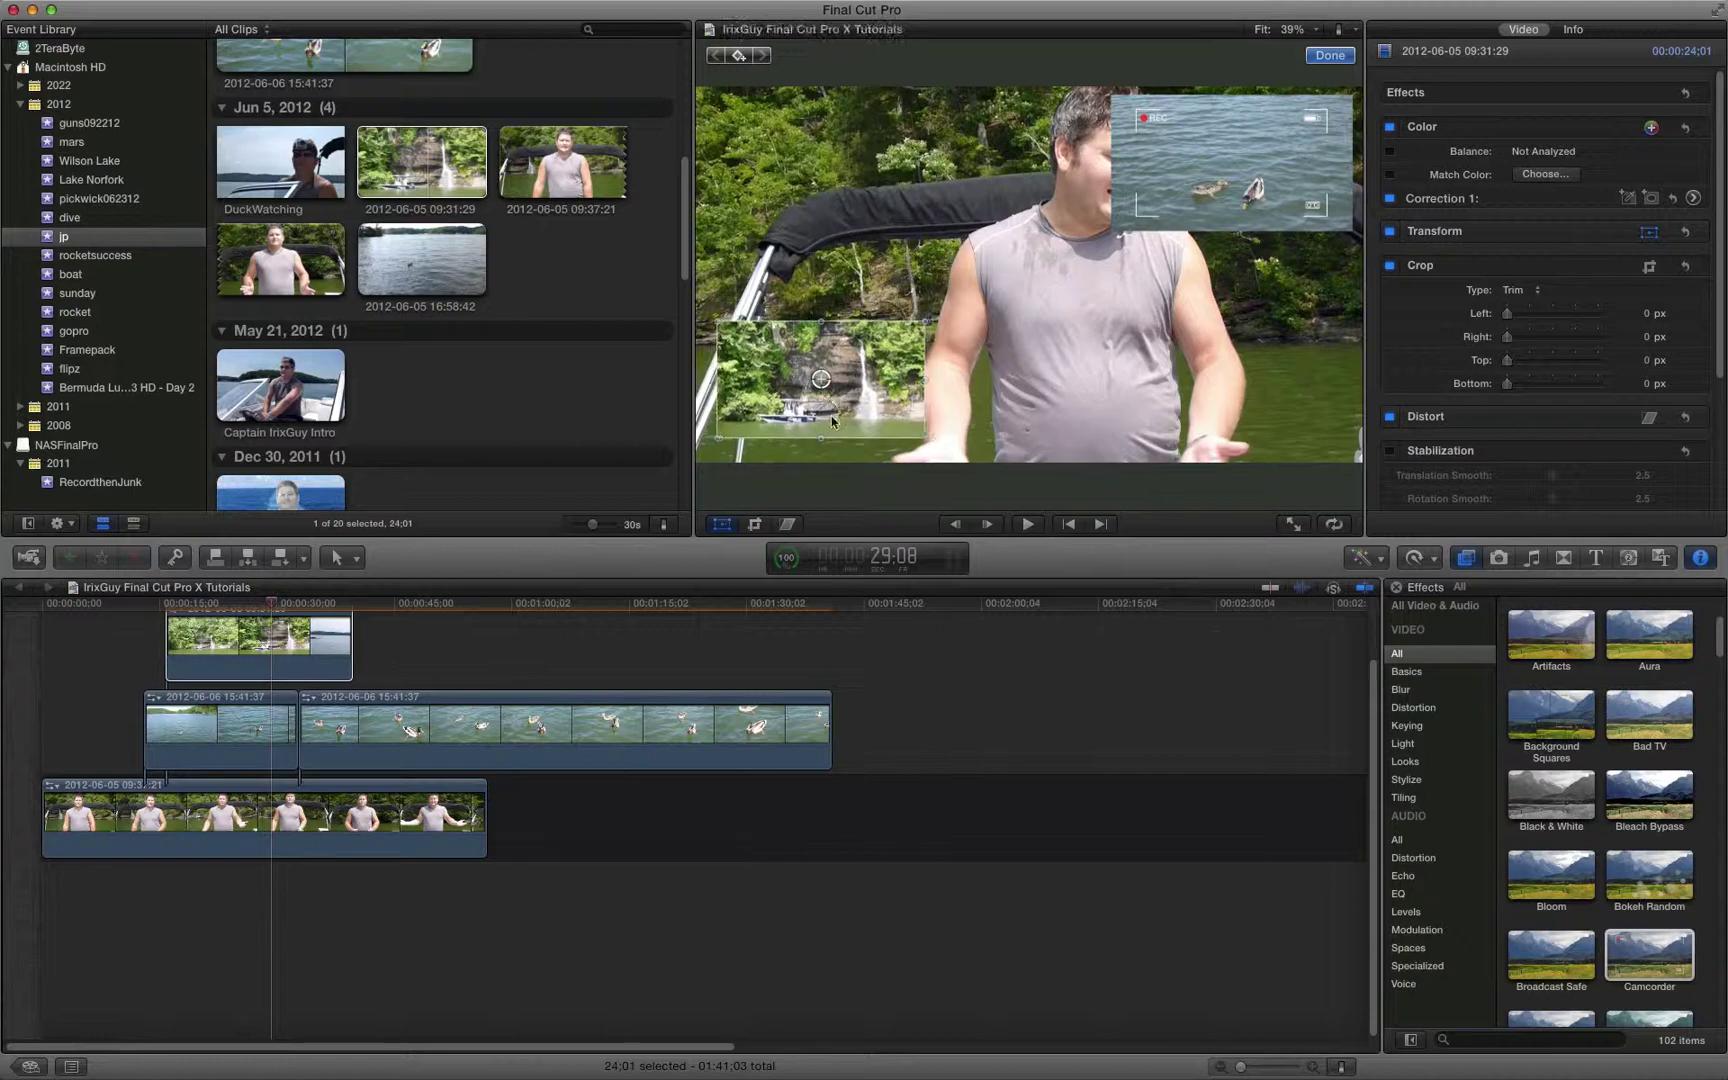
left_click(98, 651)
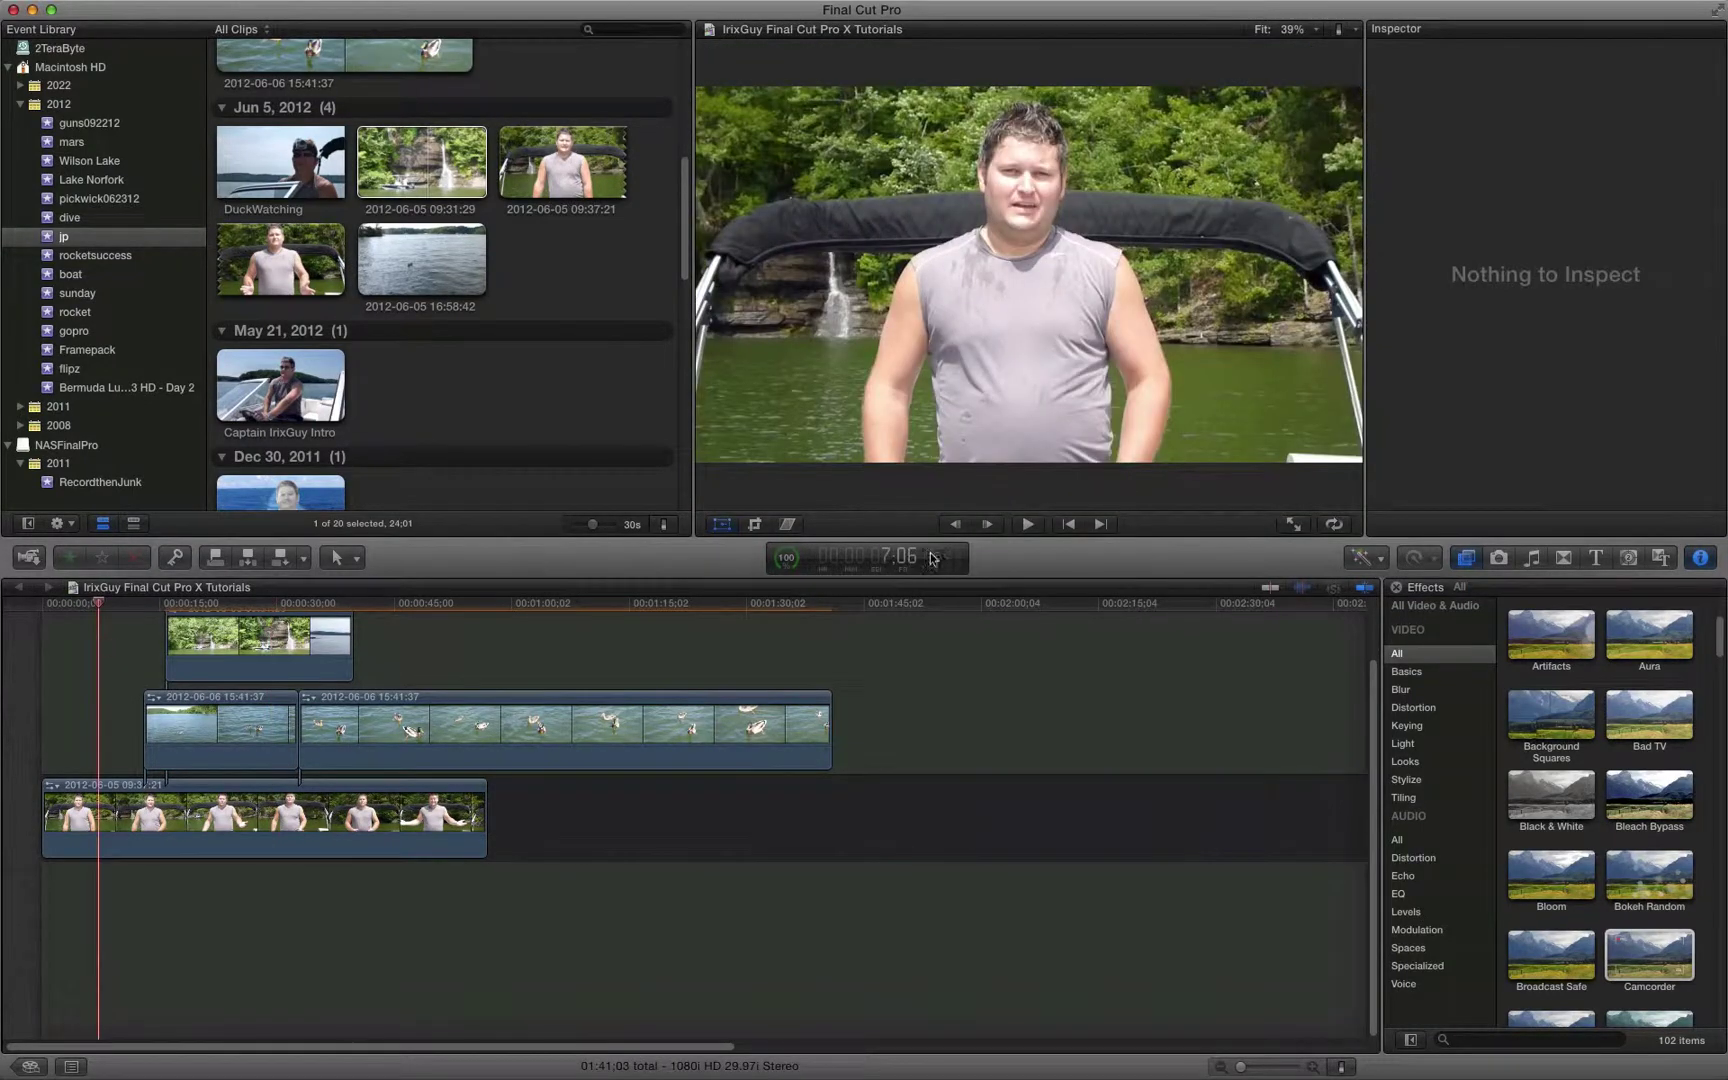